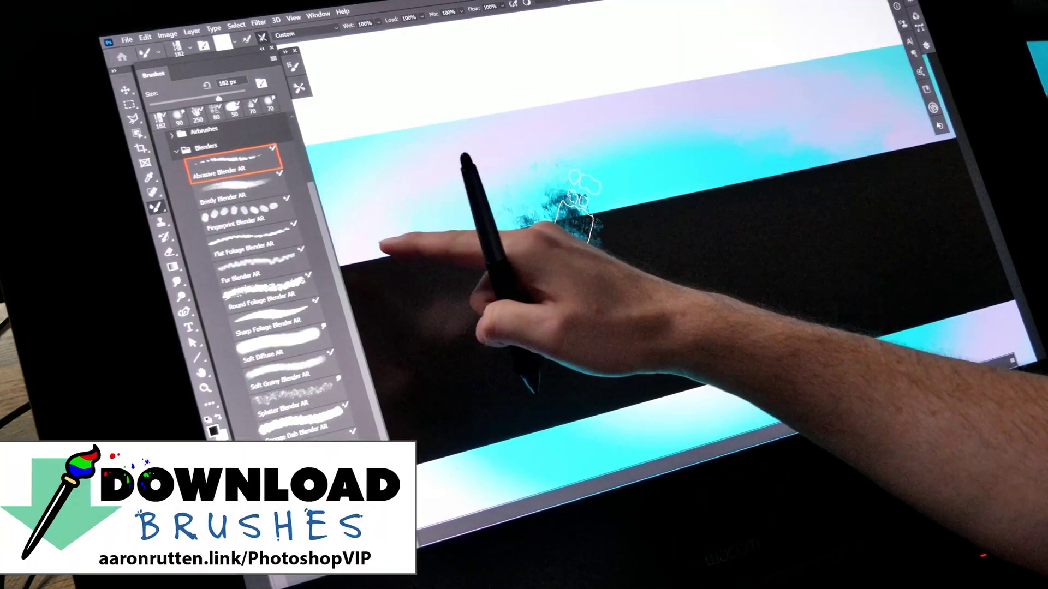
- Smudge the cyan band's edge into the black stripe with three Abrasive Blender AR strokes
{"action": "left_click_drag", "start_coordinate": [576, 216], "coordinate": [570, 230]}
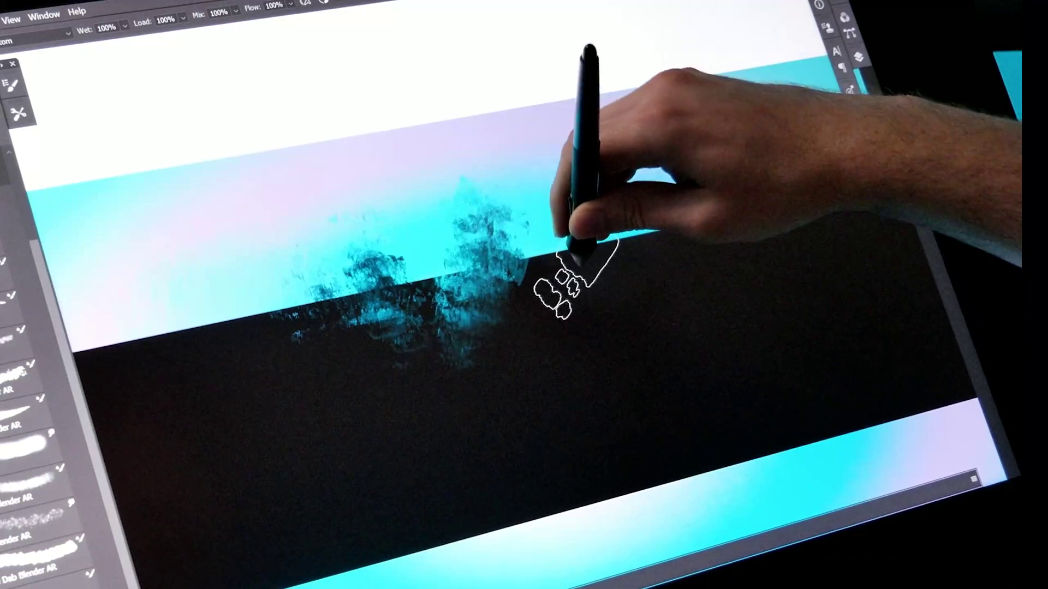
{"action": "mouse_move", "coordinate": [580, 281]}
{"action": "left_mouse_down"}
{"action": "mouse_move", "coordinate": [556, 257]}
{"action": "mouse_move", "coordinate": [569, 252]}
{"action": "mouse_move", "coordinate": [596, 285]}
{"action": "mouse_move", "coordinate": [596, 269]}
{"action": "mouse_move", "coordinate": [573, 276]}
{"action": "mouse_move", "coordinate": [617, 230]}
{"action": "mouse_move", "coordinate": [662, 211]}
{"action": "mouse_move", "coordinate": [679, 234]}
{"action": "mouse_move", "coordinate": [702, 222]}
{"action": "mouse_move", "coordinate": [685, 199]}
{"action": "mouse_move", "coordinate": [702, 187]}
{"action": "left_mouse_up"}
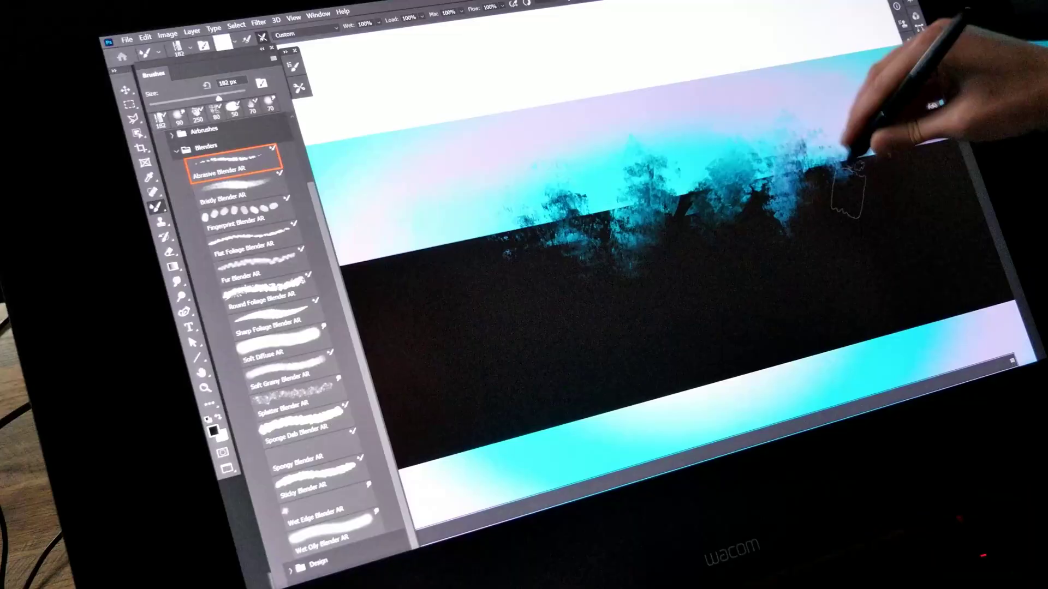
{"action": "mouse_move", "coordinate": [853, 208]}
{"action": "left_mouse_down"}
{"action": "mouse_move", "coordinate": [876, 164]}
{"action": "mouse_move", "coordinate": [865, 193]}
{"action": "mouse_move", "coordinate": [884, 186]}
{"action": "mouse_move", "coordinate": [880, 175]}
{"action": "left_mouse_up"}
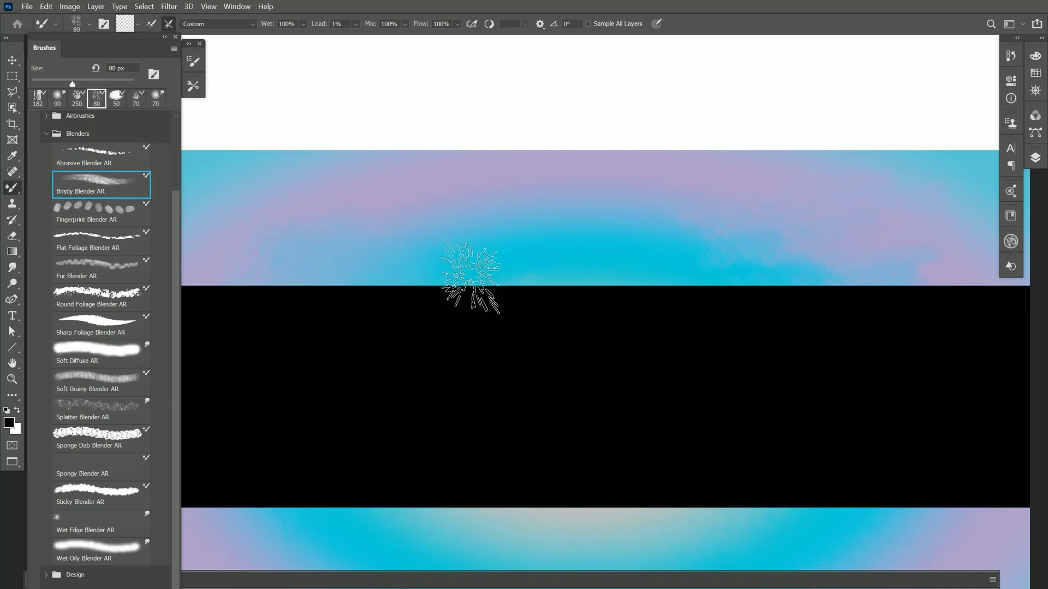
- Push three bristly dark strokes up into the cyan band with the 80 px Bristly Blender AR
{"action": "mouse_move", "coordinate": [469, 306]}
{"action": "left_mouse_down"}
{"action": "mouse_move", "coordinate": [566, 296]}
{"action": "mouse_move", "coordinate": [440, 316]}
{"action": "mouse_move", "coordinate": [386, 346]}
{"action": "mouse_move", "coordinate": [378, 332]}
{"action": "mouse_move", "coordinate": [300, 308]}
{"action": "left_mouse_up"}
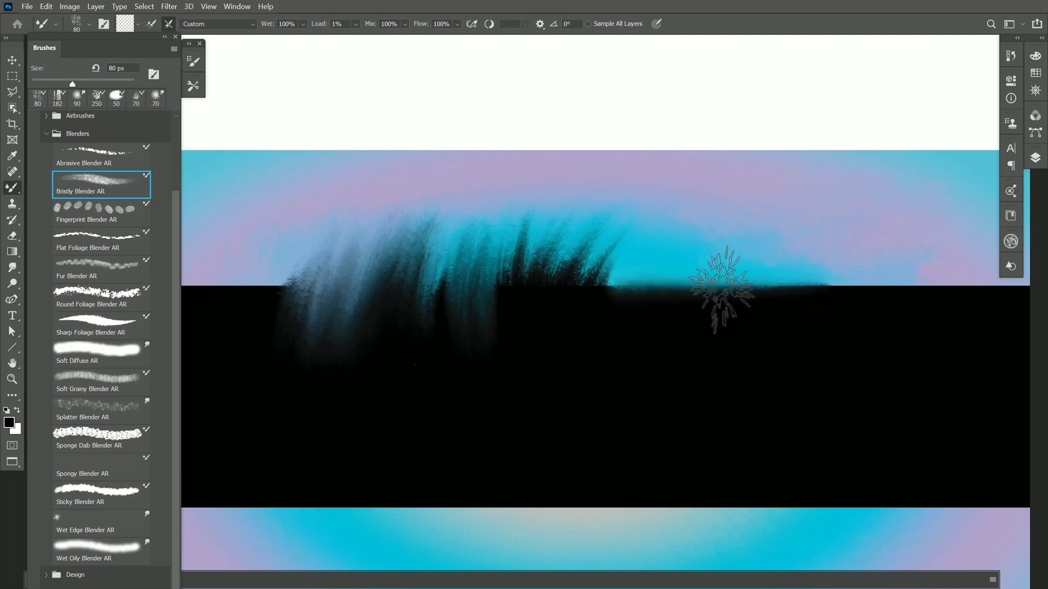
{"action": "mouse_move", "coordinate": [499, 258]}
{"action": "left_mouse_down"}
{"action": "mouse_move", "coordinate": [541, 196]}
{"action": "mouse_move", "coordinate": [501, 306]}
{"action": "mouse_move", "coordinate": [549, 221]}
{"action": "left_mouse_up"}
{"action": "left_click_drag", "start_coordinate": [556, 279], "coordinate": [578, 313]}
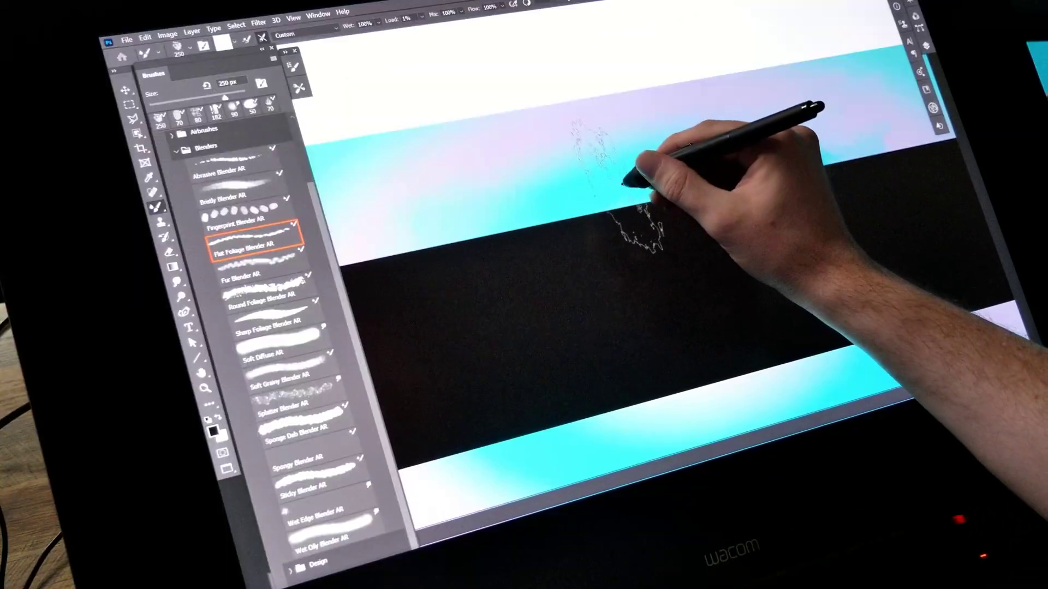
- Smear three foliage-like cyan patches along the horizon with the 250 px Flat Foliage Blender AR
{"action": "mouse_move", "coordinate": [622, 210]}
{"action": "left_mouse_down"}
{"action": "mouse_move", "coordinate": [621, 189]}
{"action": "mouse_move", "coordinate": [638, 234]}
{"action": "mouse_move", "coordinate": [619, 171]}
{"action": "mouse_move", "coordinate": [643, 208]}
{"action": "mouse_move", "coordinate": [646, 241]}
{"action": "mouse_move", "coordinate": [612, 178]}
{"action": "mouse_move", "coordinate": [634, 192]}
{"action": "mouse_move", "coordinate": [645, 244]}
{"action": "mouse_move", "coordinate": [639, 188]}
{"action": "left_mouse_up"}
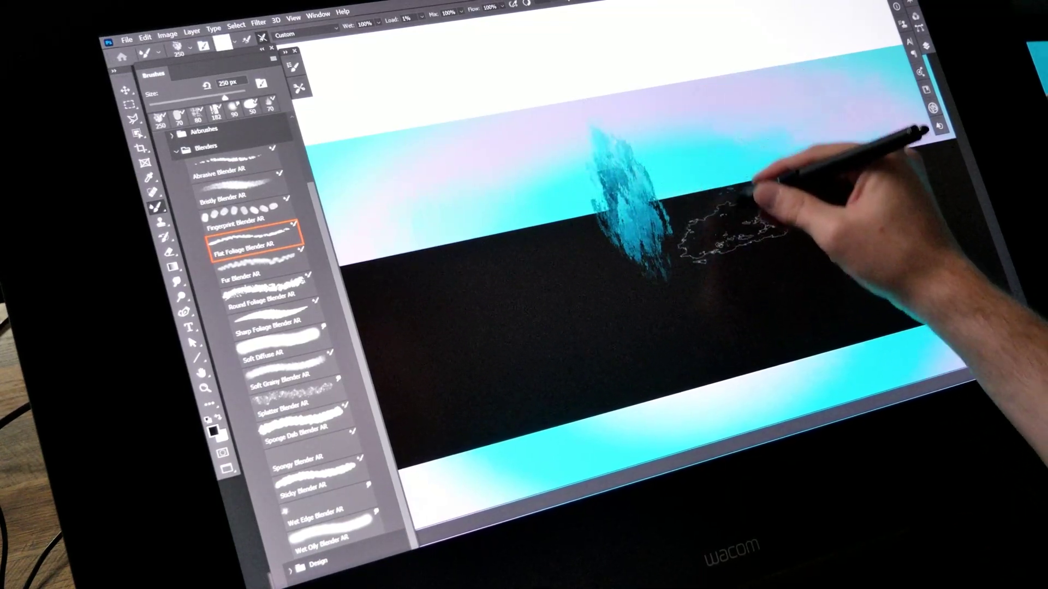
{"action": "mouse_move", "coordinate": [744, 175]}
{"action": "left_mouse_down"}
{"action": "mouse_move", "coordinate": [760, 215]}
{"action": "mouse_move", "coordinate": [717, 143]}
{"action": "mouse_move", "coordinate": [746, 190]}
{"action": "left_mouse_up"}
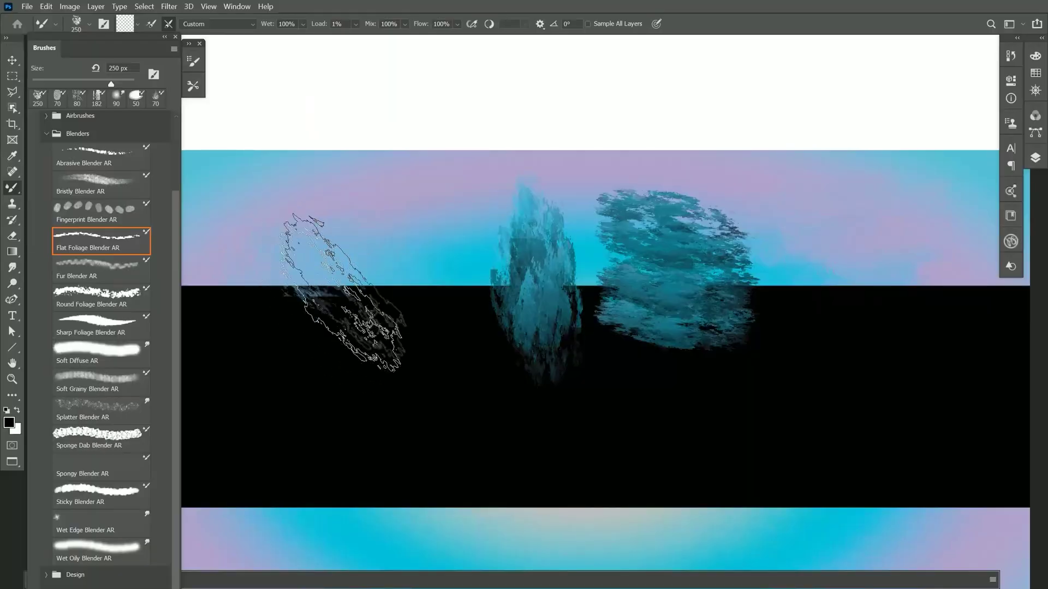
{"action": "mouse_move", "coordinate": [344, 295]}
{"action": "left_mouse_down"}
{"action": "mouse_move", "coordinate": [357, 263]}
{"action": "mouse_move", "coordinate": [352, 302]}
{"action": "mouse_move", "coordinate": [455, 279]}
{"action": "mouse_move", "coordinate": [367, 297]}
{"action": "mouse_move", "coordinate": [342, 234]}
{"action": "mouse_move", "coordinate": [442, 296]}
{"action": "mouse_move", "coordinate": [374, 231]}
{"action": "mouse_move", "coordinate": [370, 266]}
{"action": "mouse_move", "coordinate": [428, 274]}
{"action": "mouse_move", "coordinate": [335, 288]}
{"action": "mouse_move", "coordinate": [370, 316]}
{"action": "mouse_move", "coordinate": [429, 218]}
{"action": "mouse_move", "coordinate": [459, 286]}
{"action": "mouse_move", "coordinate": [480, 295]}
{"action": "left_mouse_up"}
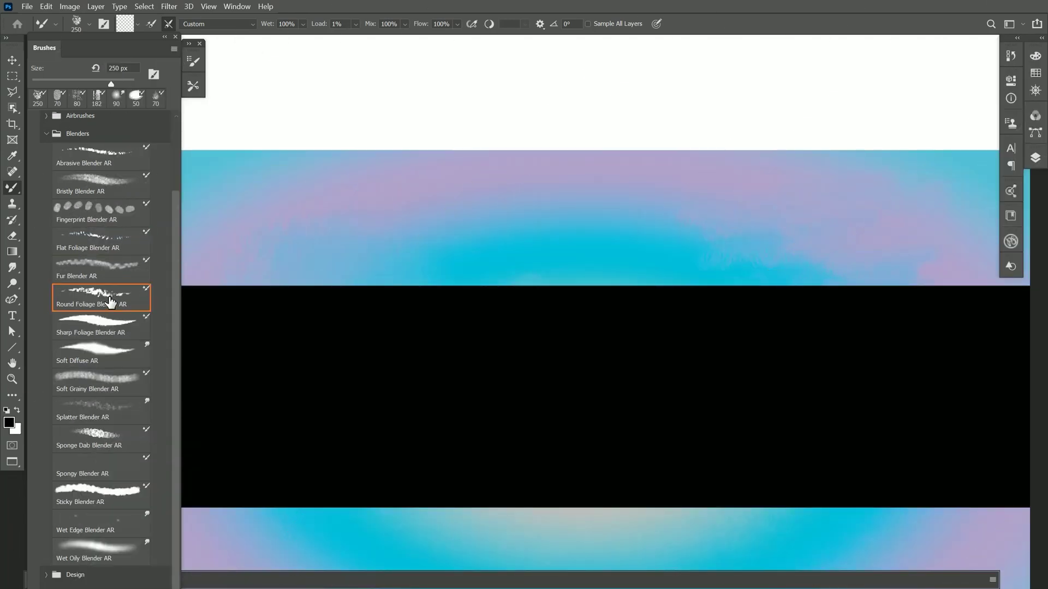
- Paint one horizon test stroke each with Round Foliage, Fur and Sharp Foliage Blender AR
{"action": "mouse_move", "coordinate": [554, 304]}
{"action": "left_mouse_down"}
{"action": "mouse_move", "coordinate": [584, 292]}
{"action": "mouse_move", "coordinate": [561, 262]}
{"action": "mouse_move", "coordinate": [590, 346]}
{"action": "mouse_move", "coordinate": [608, 245]}
{"action": "mouse_move", "coordinate": [531, 296]}
{"action": "mouse_move", "coordinate": [514, 285]}
{"action": "mouse_move", "coordinate": [650, 328]}
{"action": "mouse_move", "coordinate": [554, 351]}
{"action": "mouse_move", "coordinate": [595, 279]}
{"action": "mouse_move", "coordinate": [468, 351]}
{"action": "mouse_move", "coordinate": [600, 300]}
{"action": "mouse_move", "coordinate": [709, 304]}
{"action": "mouse_move", "coordinate": [573, 281]}
{"action": "mouse_move", "coordinate": [701, 398]}
{"action": "mouse_move", "coordinate": [745, 401]}
{"action": "left_mouse_up"}
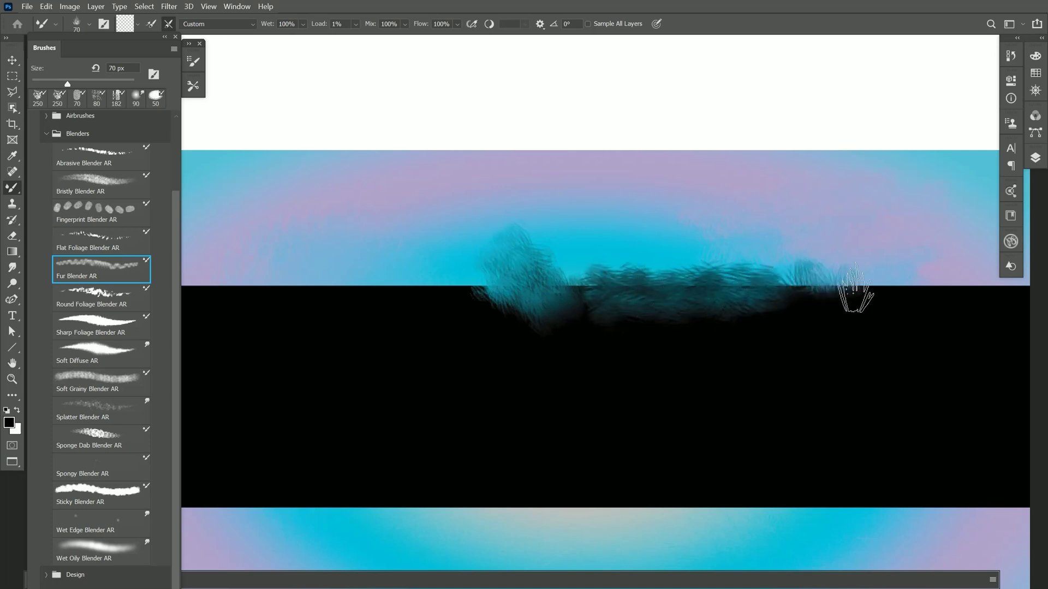
{"action": "left_click_drag", "start_coordinate": [869, 269], "coordinate": [840, 306]}
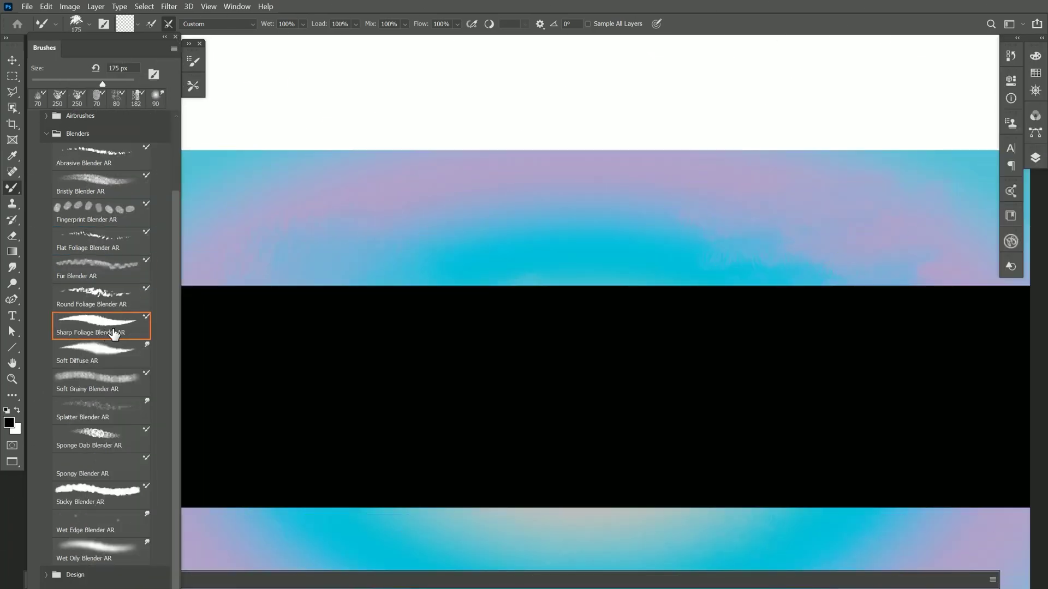
{"action": "mouse_move", "coordinate": [496, 309]}
{"action": "left_mouse_down"}
{"action": "mouse_move", "coordinate": [573, 257]}
{"action": "mouse_move", "coordinate": [538, 304]}
{"action": "mouse_move", "coordinate": [616, 252]}
{"action": "mouse_move", "coordinate": [702, 316]}
{"action": "mouse_move", "coordinate": [450, 327]}
{"action": "mouse_move", "coordinate": [445, 340]}
{"action": "left_mouse_up"}
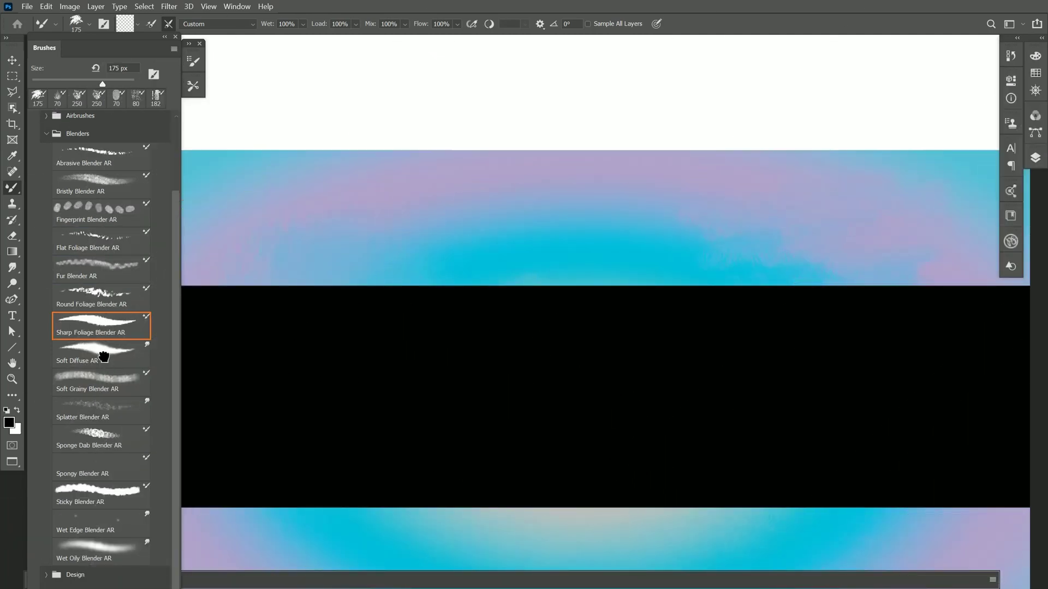
- Spread cyan along the horizon with Soft Diffuse AR, then smear grainy dark with Soft Grainy Blender AR
{"action": "left_click", "coordinate": [108, 358]}
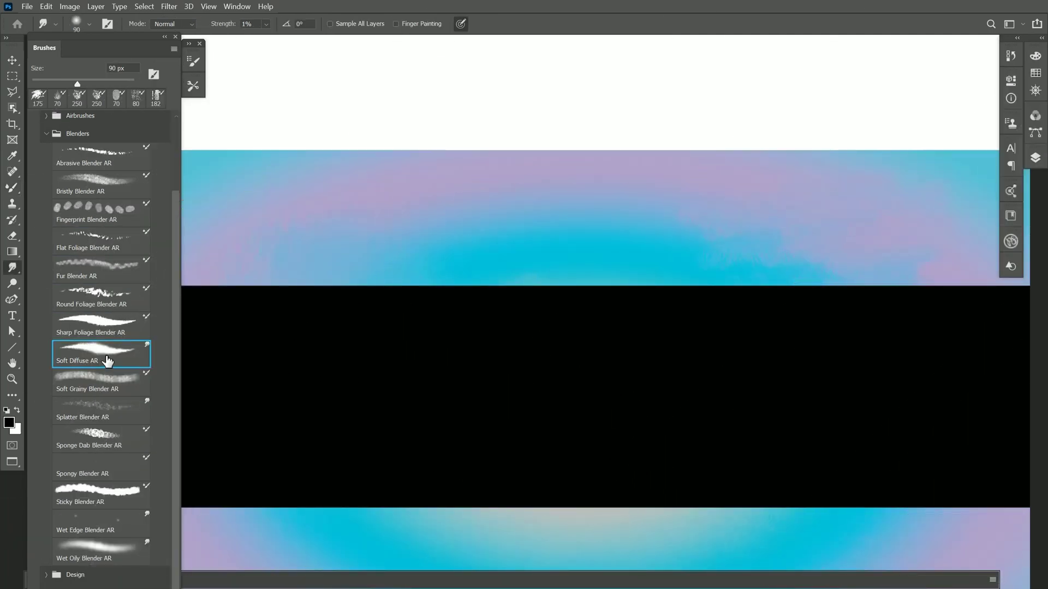
{"action": "mouse_move", "coordinate": [502, 290]}
{"action": "left_mouse_down"}
{"action": "mouse_move", "coordinate": [411, 289]}
{"action": "mouse_move", "coordinate": [690, 292]}
{"action": "mouse_move", "coordinate": [549, 281]}
{"action": "mouse_move", "coordinate": [306, 288]}
{"action": "mouse_move", "coordinate": [382, 282]}
{"action": "mouse_move", "coordinate": [441, 287]}
{"action": "mouse_move", "coordinate": [332, 284]}
{"action": "mouse_move", "coordinate": [508, 300]}
{"action": "mouse_move", "coordinate": [624, 293]}
{"action": "left_mouse_up"}
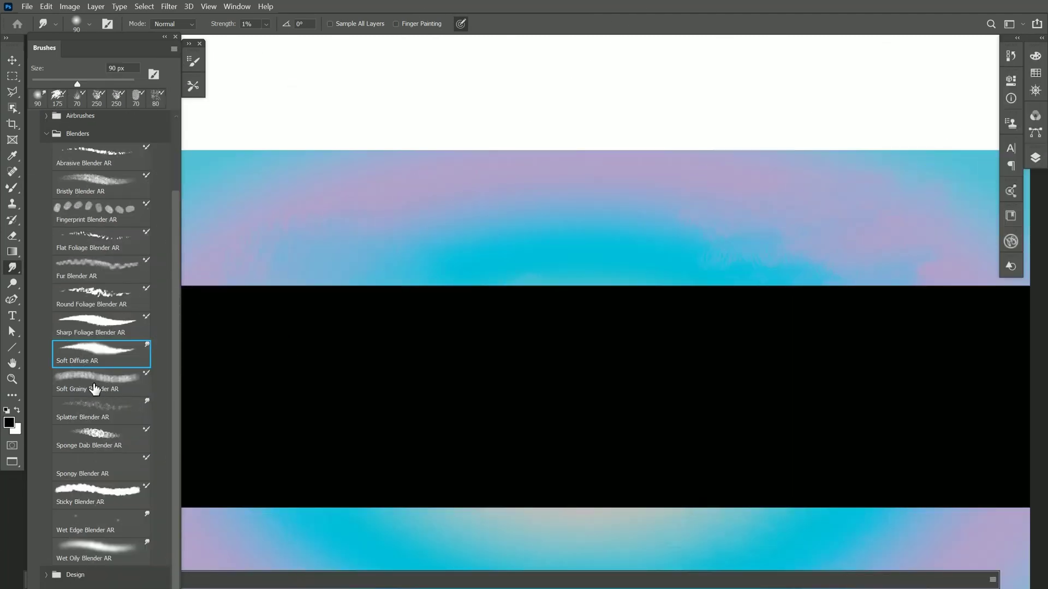
{"action": "left_click", "coordinate": [94, 388]}
{"action": "mouse_move", "coordinate": [386, 304]}
{"action": "left_mouse_down"}
{"action": "mouse_move", "coordinate": [420, 289]}
{"action": "mouse_move", "coordinate": [356, 299]}
{"action": "mouse_move", "coordinate": [415, 271]}
{"action": "mouse_move", "coordinate": [360, 262]}
{"action": "mouse_move", "coordinate": [352, 307]}
{"action": "mouse_move", "coordinate": [427, 312]}
{"action": "mouse_move", "coordinate": [495, 283]}
{"action": "mouse_move", "coordinate": [444, 262]}
{"action": "mouse_move", "coordinate": [338, 289]}
{"action": "mouse_move", "coordinate": [333, 308]}
{"action": "mouse_move", "coordinate": [543, 289]}
{"action": "mouse_move", "coordinate": [596, 302]}
{"action": "left_mouse_up"}
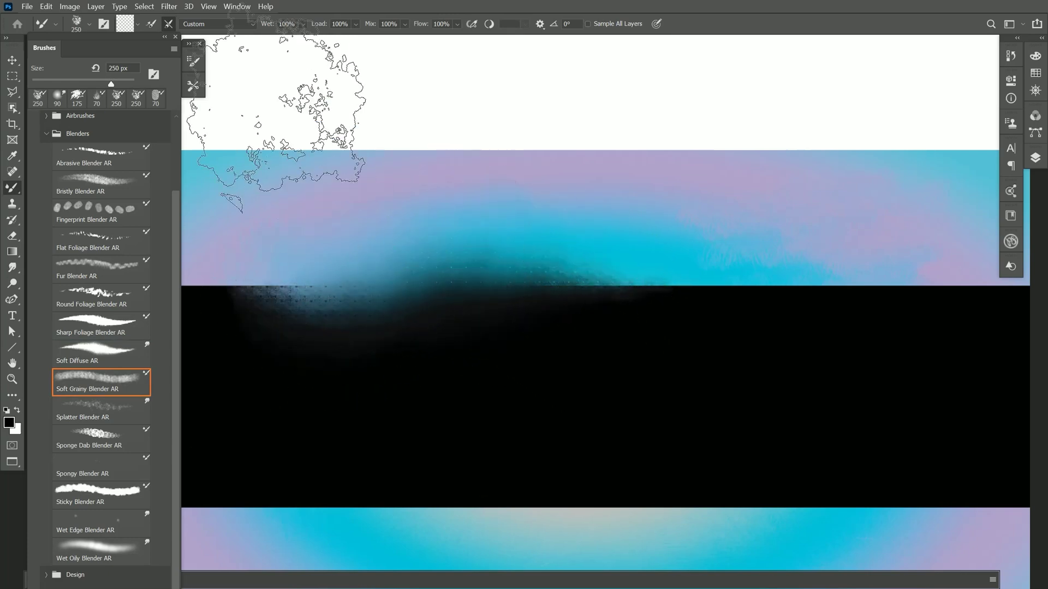
- Set a new AR Custom Patterns texture in Brush Settings, then select the Bristly Blender AR brush
{"action": "left_click", "coordinate": [194, 61]}
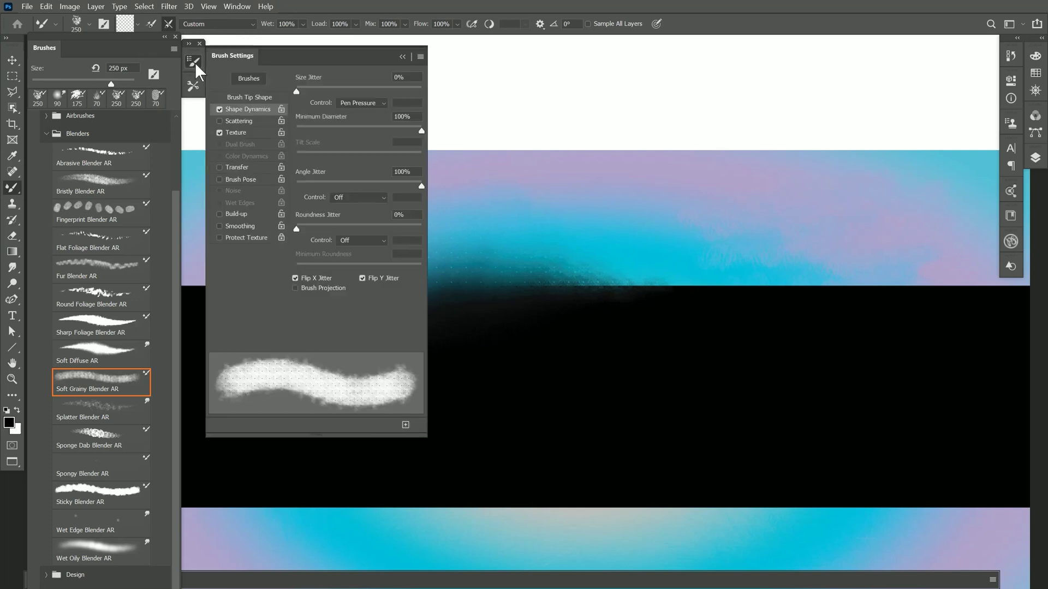
{"action": "left_click", "coordinate": [244, 133]}
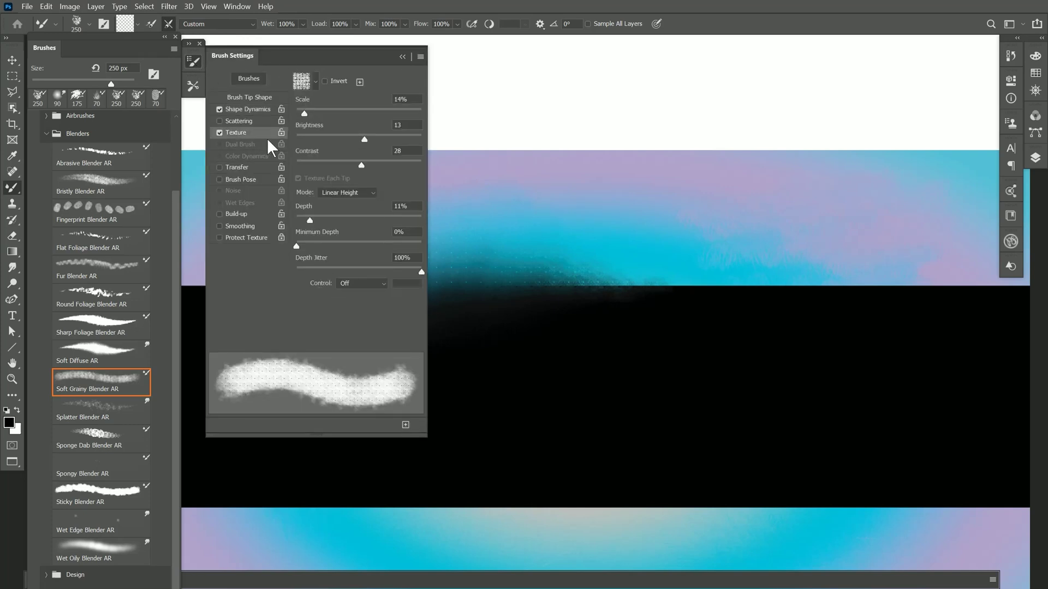
{"action": "left_click", "coordinate": [315, 81]}
{"action": "scroll", "coordinate": [352, 126], "scroll_direction": "down", "scroll_amount": 4}
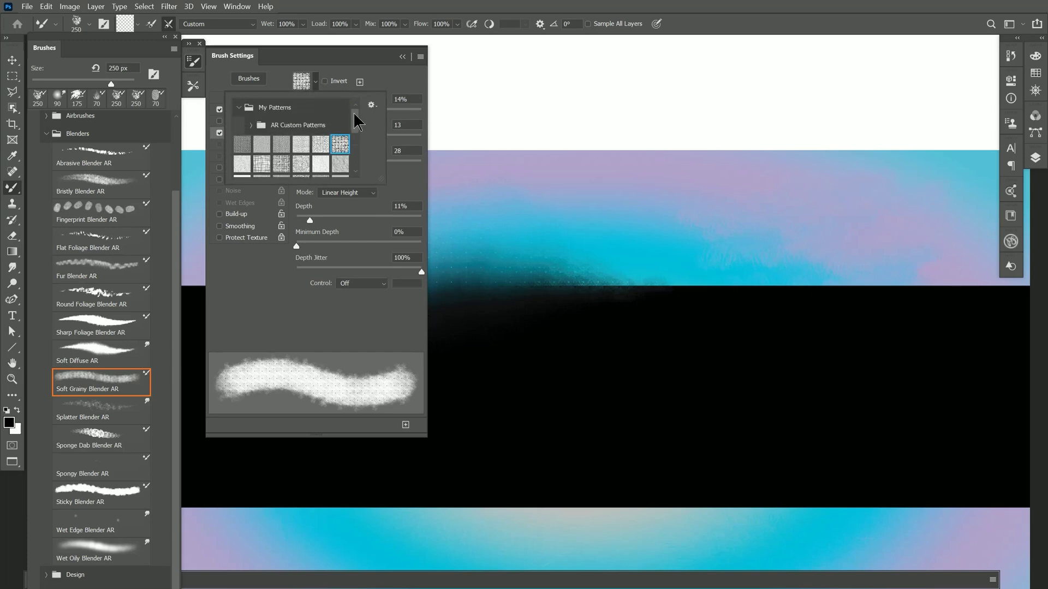
{"action": "scroll", "coordinate": [354, 147], "scroll_direction": "up", "scroll_amount": 2}
{"action": "left_click", "coordinate": [263, 147]}
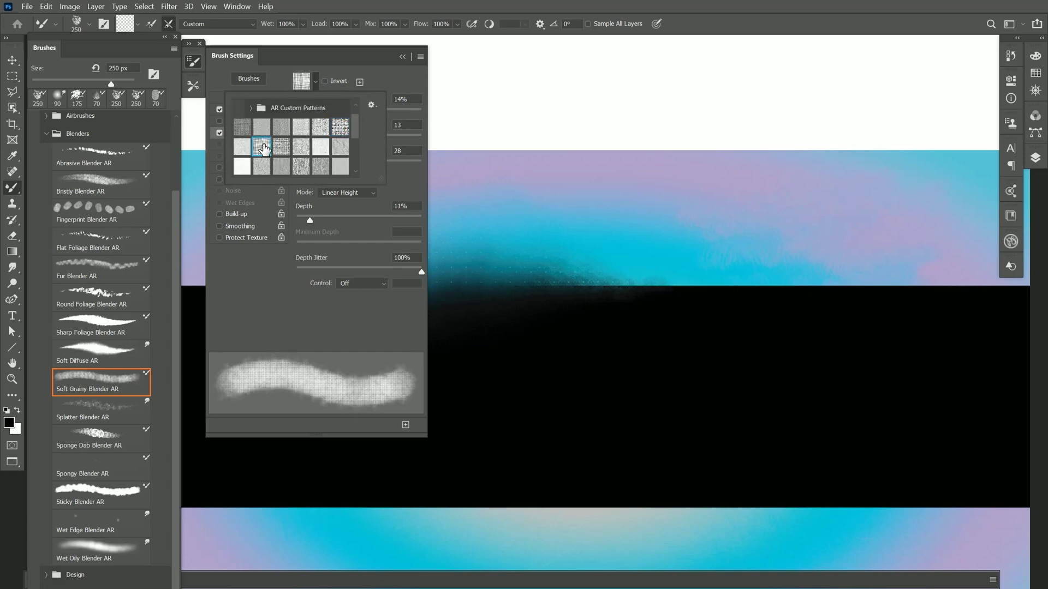
{"action": "left_click", "coordinate": [638, 297]}
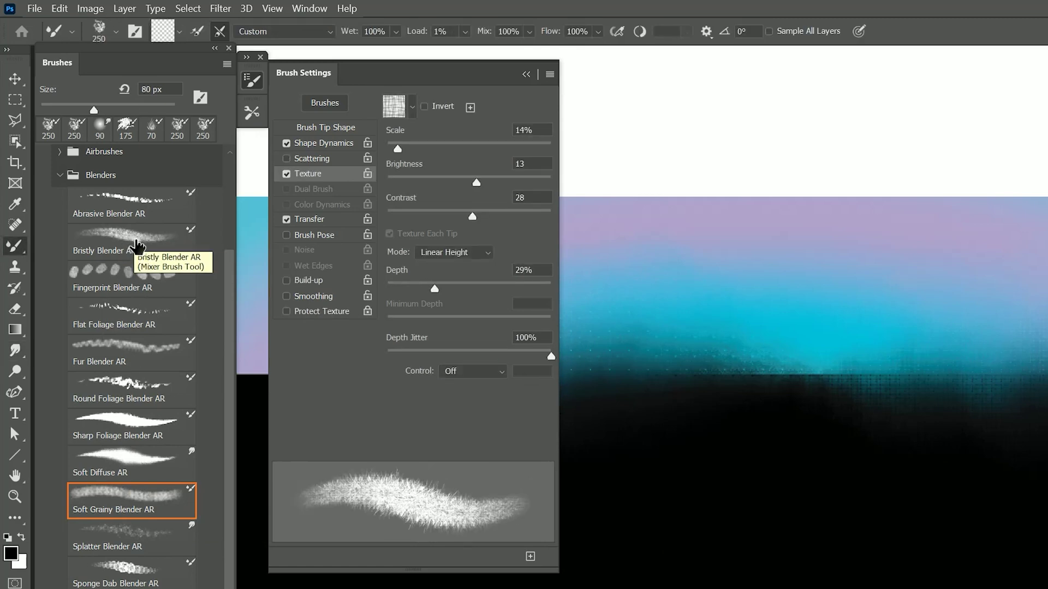
{"action": "left_click", "coordinate": [136, 240]}
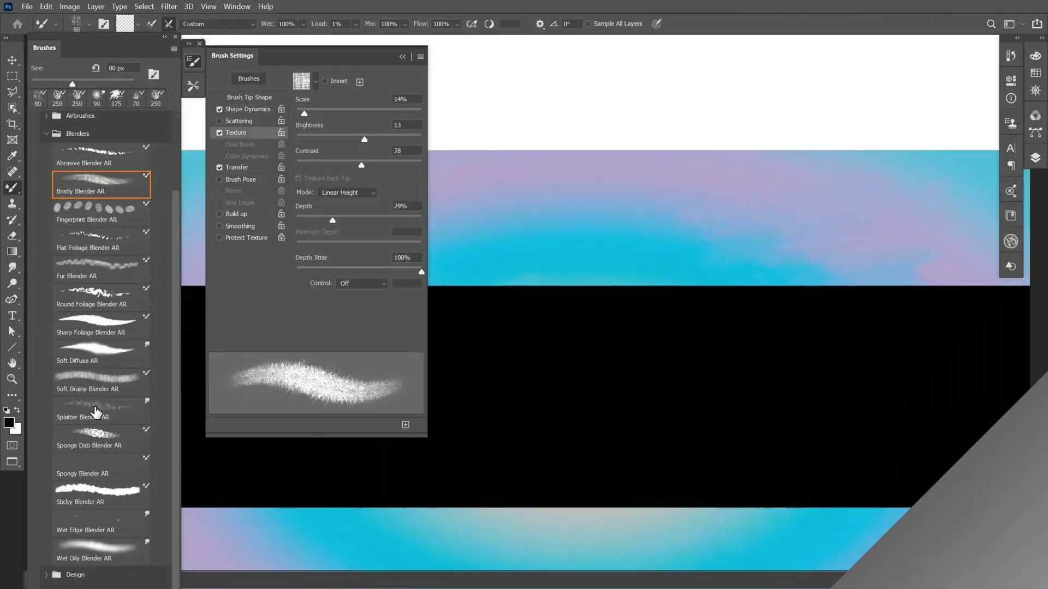
- Splatter cyan and purple across the cyan/black boundary with Splatter Blender AR
{"action": "left_click", "coordinate": [98, 411]}
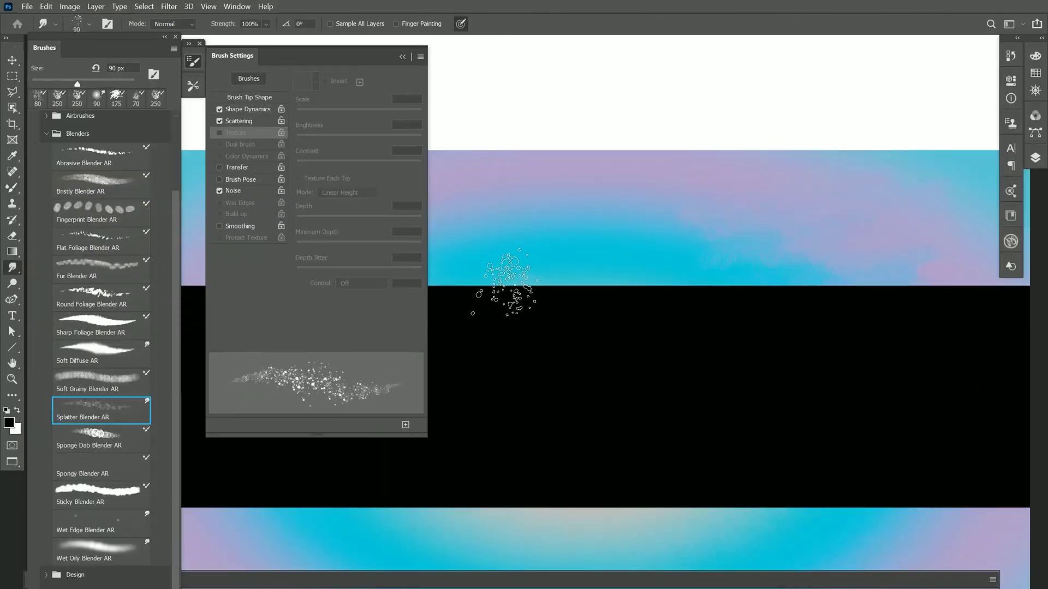
{"action": "mouse_move", "coordinate": [510, 284]}
{"action": "left_mouse_down"}
{"action": "mouse_move", "coordinate": [812, 286]}
{"action": "mouse_move", "coordinate": [705, 282]}
{"action": "mouse_move", "coordinate": [756, 245]}
{"action": "mouse_move", "coordinate": [698, 256]}
{"action": "mouse_move", "coordinate": [723, 243]}
{"action": "mouse_move", "coordinate": [624, 210]}
{"action": "mouse_move", "coordinate": [681, 259]}
{"action": "mouse_move", "coordinate": [784, 288]}
{"action": "mouse_move", "coordinate": [794, 280]}
{"action": "mouse_move", "coordinate": [568, 257]}
{"action": "left_mouse_up"}
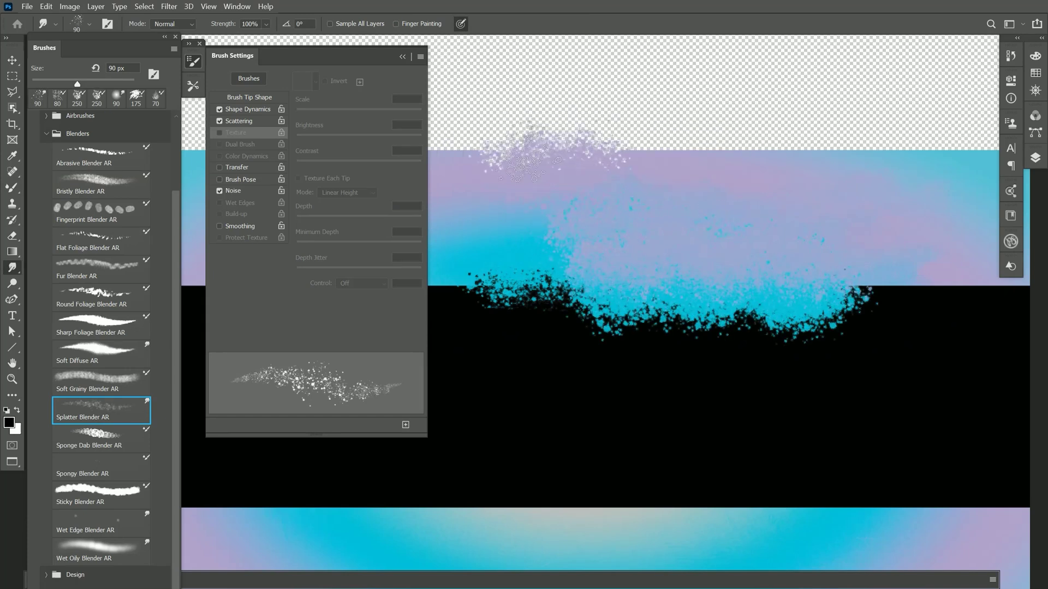
{"action": "mouse_move", "coordinate": [649, 174]}
{"action": "left_mouse_down"}
{"action": "mouse_move", "coordinate": [601, 131]}
{"action": "mouse_move", "coordinate": [710, 147]}
{"action": "mouse_move", "coordinate": [617, 142]}
{"action": "left_mouse_up"}
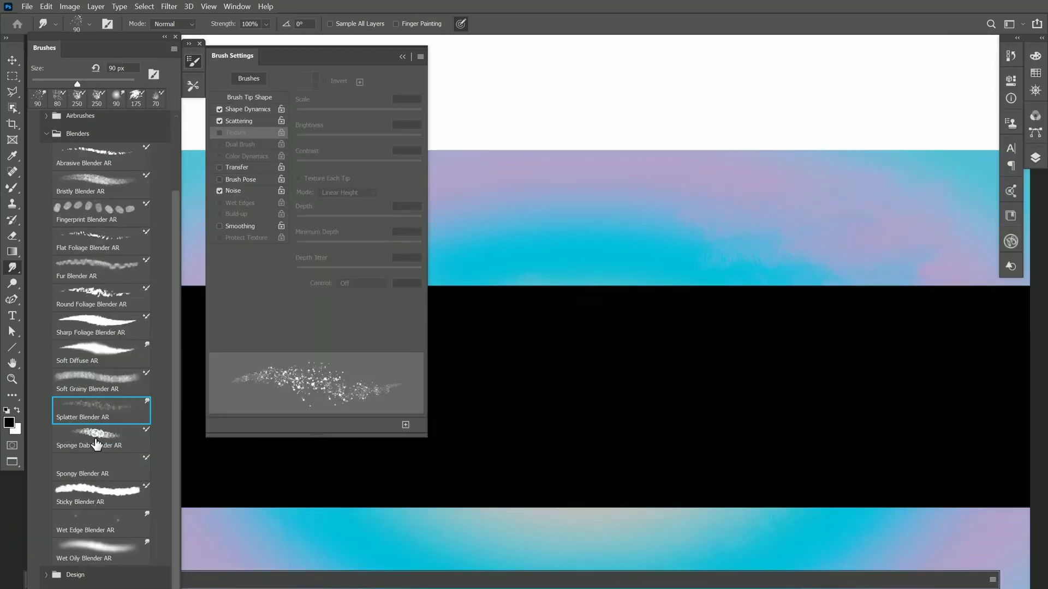
- Dab and smear sponge-textured cyan along the horizon with Sponge Dab Blender AR
{"action": "left_click", "coordinate": [96, 444]}
{"action": "mouse_move", "coordinate": [510, 333]}
{"action": "left_mouse_down"}
{"action": "mouse_move", "coordinate": [617, 348]}
{"action": "mouse_move", "coordinate": [709, 317]}
{"action": "mouse_move", "coordinate": [726, 252]}
{"action": "mouse_move", "coordinate": [764, 322]}
{"action": "mouse_move", "coordinate": [524, 262]}
{"action": "left_mouse_up"}
{"action": "mouse_move", "coordinate": [573, 306]}
{"action": "left_mouse_down"}
{"action": "mouse_move", "coordinate": [665, 248]}
{"action": "mouse_move", "coordinate": [657, 204]}
{"action": "mouse_move", "coordinate": [751, 251]}
{"action": "mouse_move", "coordinate": [519, 297]}
{"action": "mouse_move", "coordinate": [527, 339]}
{"action": "mouse_move", "coordinate": [747, 314]}
{"action": "mouse_move", "coordinate": [704, 267]}
{"action": "mouse_move", "coordinate": [799, 281]}
{"action": "left_mouse_up"}
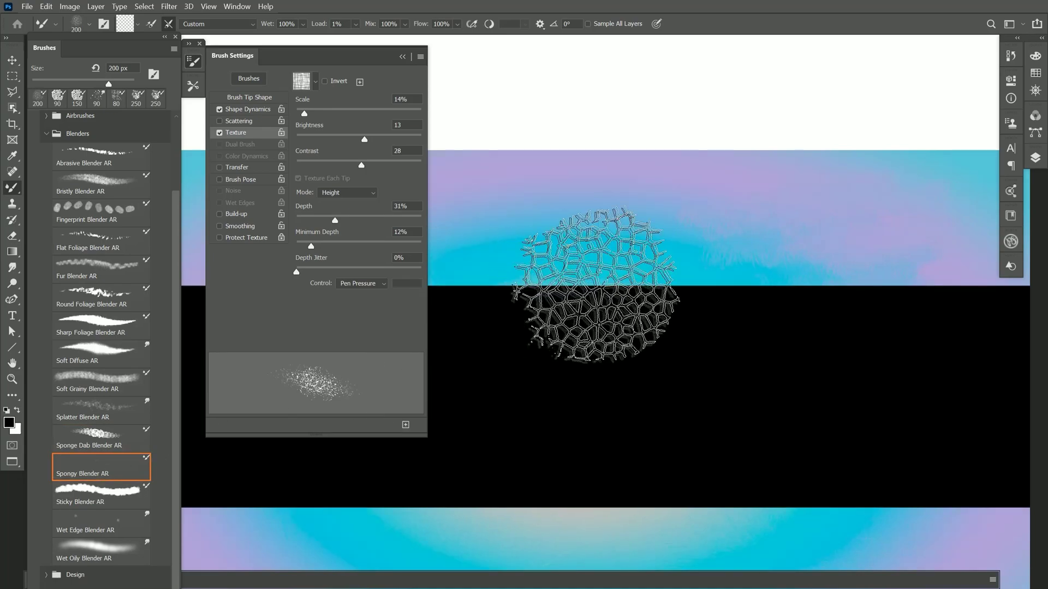
{"action": "mouse_move", "coordinate": [606, 277]}
{"action": "left_mouse_down"}
{"action": "mouse_move", "coordinate": [544, 295]}
{"action": "mouse_move", "coordinate": [791, 290]}
{"action": "left_mouse_up"}
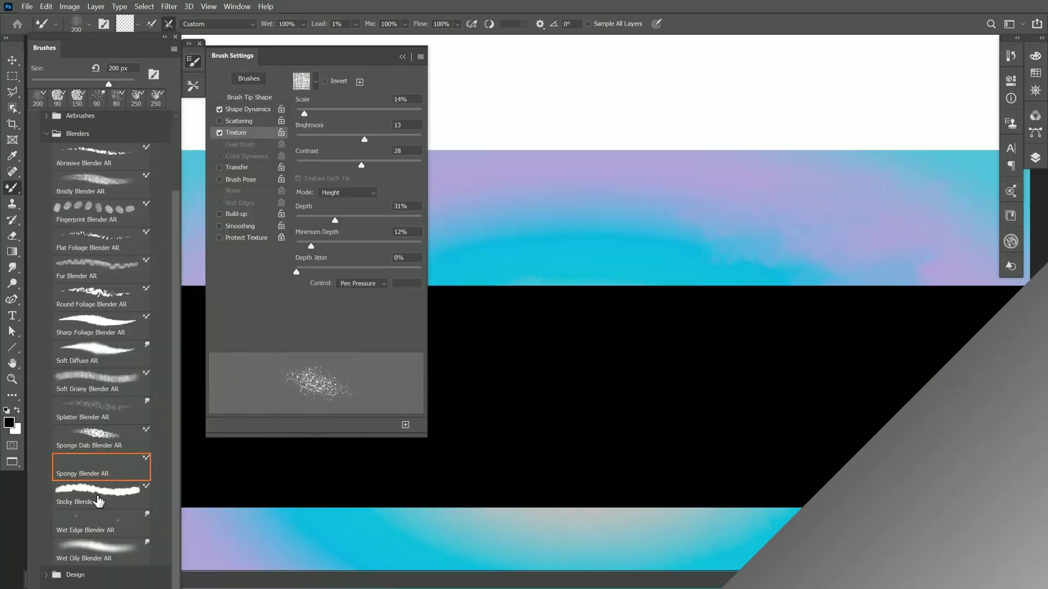
- Smear spiky dark texture up into the cyan band along the horizon with Sticky Blender AR
{"action": "left_click", "coordinate": [98, 498]}
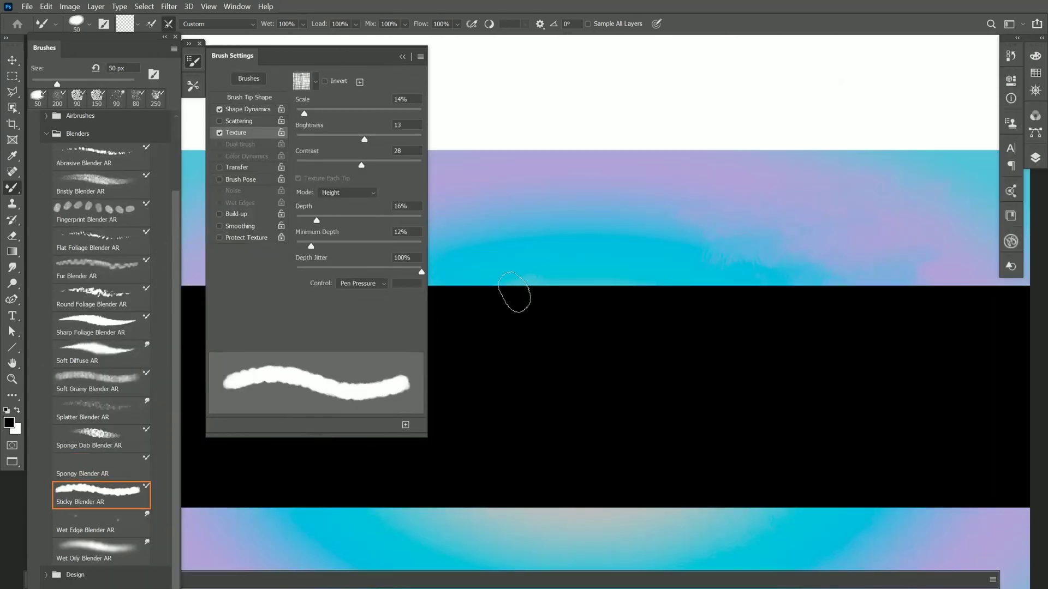
{"action": "left_click_drag", "start_coordinate": [572, 278], "coordinate": [634, 284]}
{"action": "left_click_drag", "start_coordinate": [592, 311], "coordinate": [675, 272]}
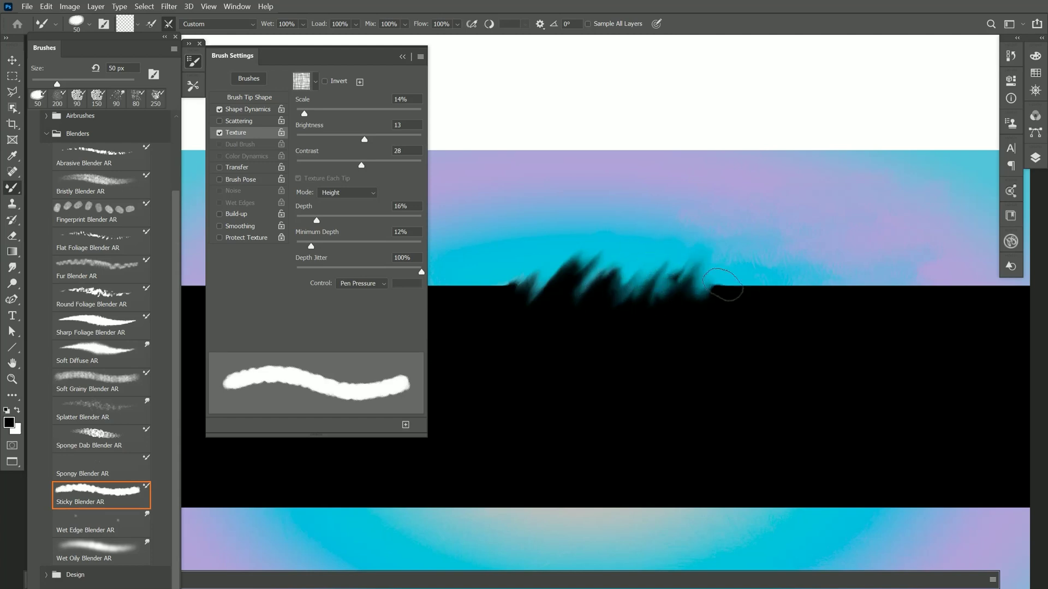
{"action": "mouse_move", "coordinate": [716, 299]}
{"action": "left_mouse_down"}
{"action": "mouse_move", "coordinate": [748, 275]}
{"action": "mouse_move", "coordinate": [781, 277]}
{"action": "mouse_move", "coordinate": [772, 297]}
{"action": "mouse_move", "coordinate": [811, 289]}
{"action": "left_mouse_up"}
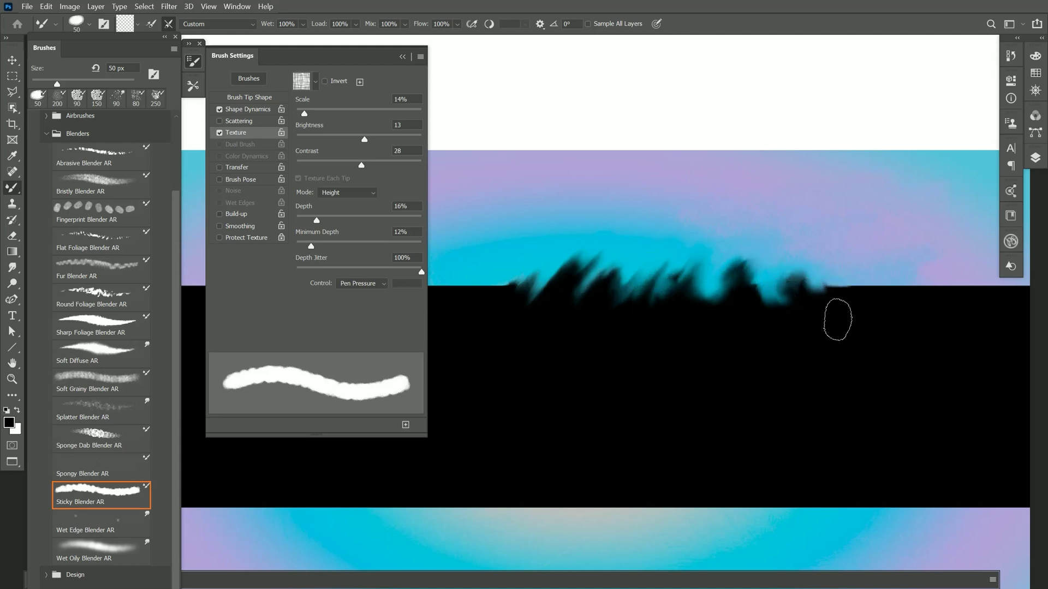
- Give the Sticky Blender AR brush a Trees pattern texture and paint two test strokes
{"action": "left_click", "coordinate": [315, 82]}
{"action": "left_click", "coordinate": [340, 114]}
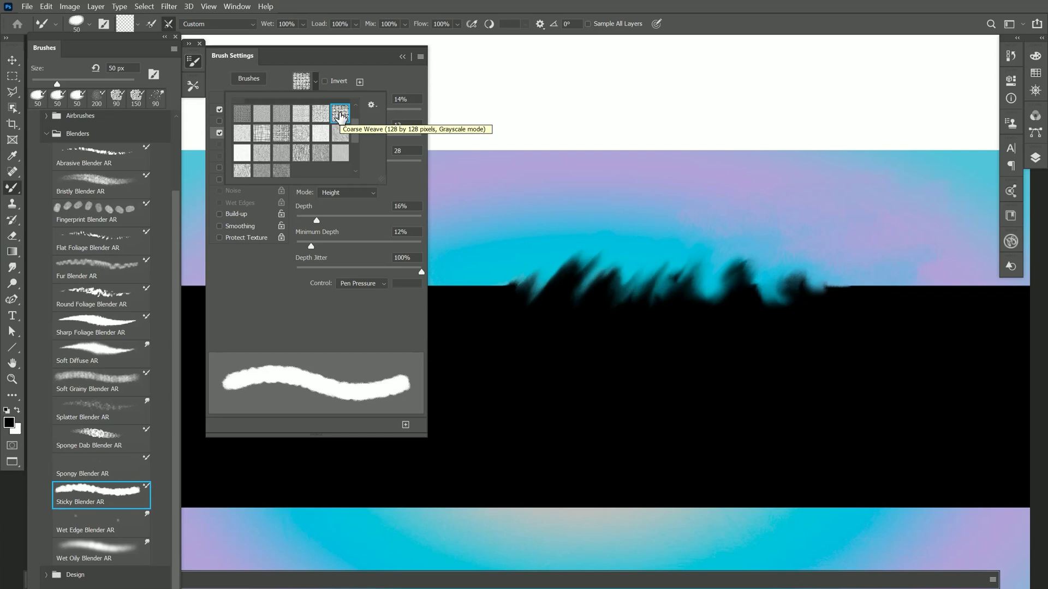
{"action": "left_click_drag", "start_coordinate": [355, 124], "coordinate": [353, 150]}
{"action": "left_click", "coordinate": [254, 144]}
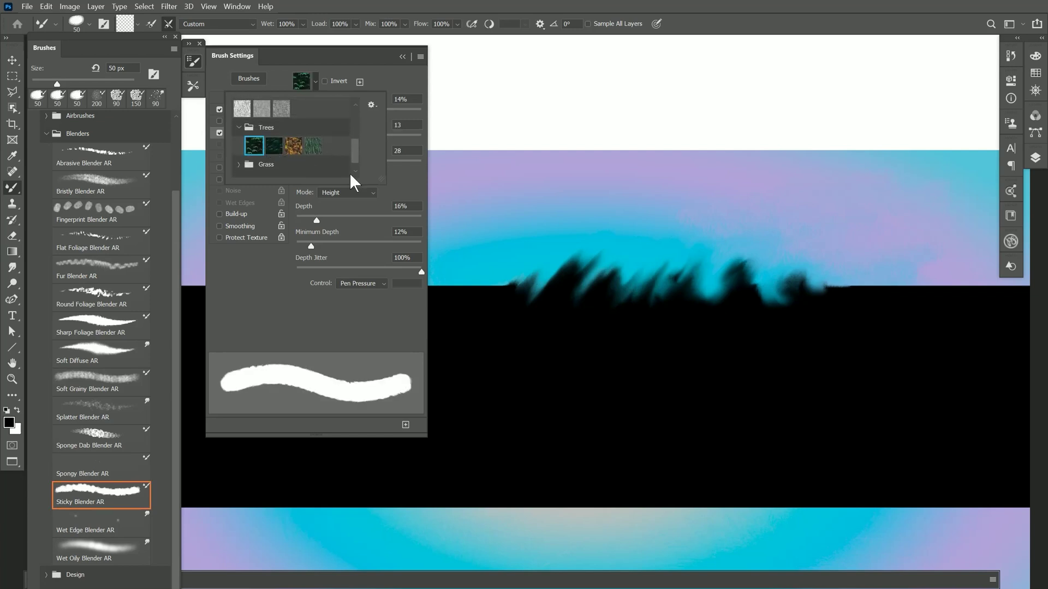
{"action": "left_click", "coordinate": [854, 269]}
{"action": "left_click_drag", "start_coordinate": [841, 281], "coordinate": [897, 185]}
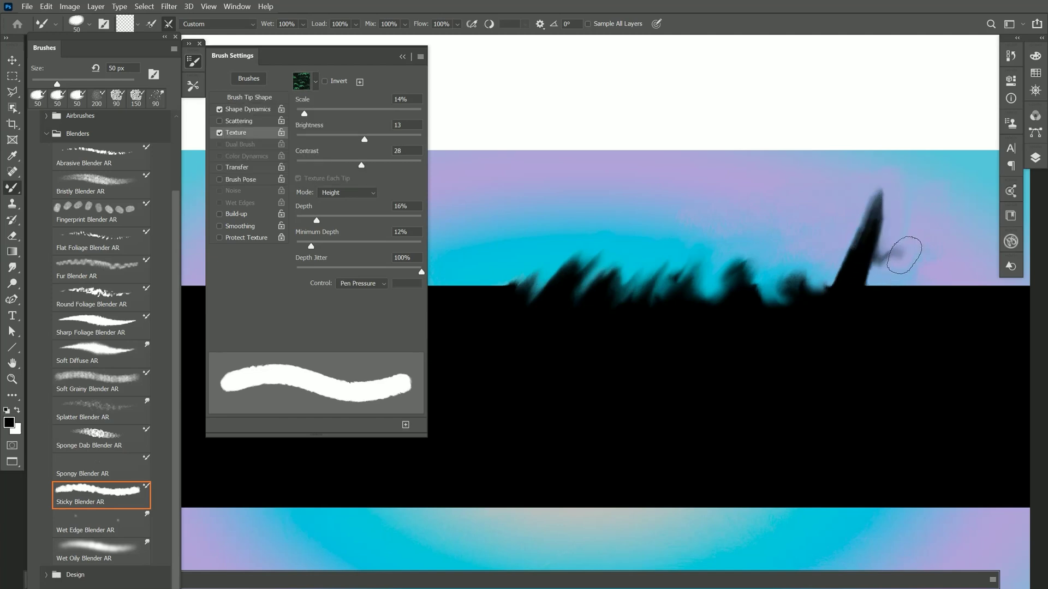
{"action": "mouse_move", "coordinate": [882, 299]}
{"action": "left_mouse_down"}
{"action": "mouse_move", "coordinate": [912, 304]}
{"action": "mouse_move", "coordinate": [870, 293]}
{"action": "mouse_move", "coordinate": [889, 293]}
{"action": "mouse_move", "coordinate": [890, 323]}
{"action": "mouse_move", "coordinate": [807, 273]}
{"action": "left_mouse_up"}
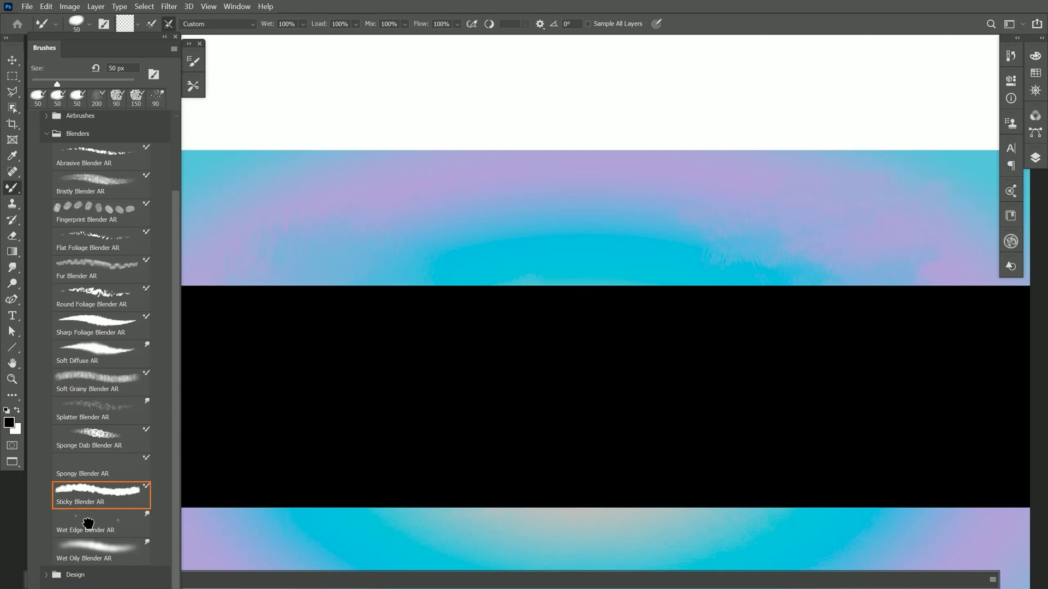
- Smudge the horizon edge back and forth with Wet Edge Blender AR, undoing a stray sky smudge
{"action": "left_click", "coordinate": [88, 524]}
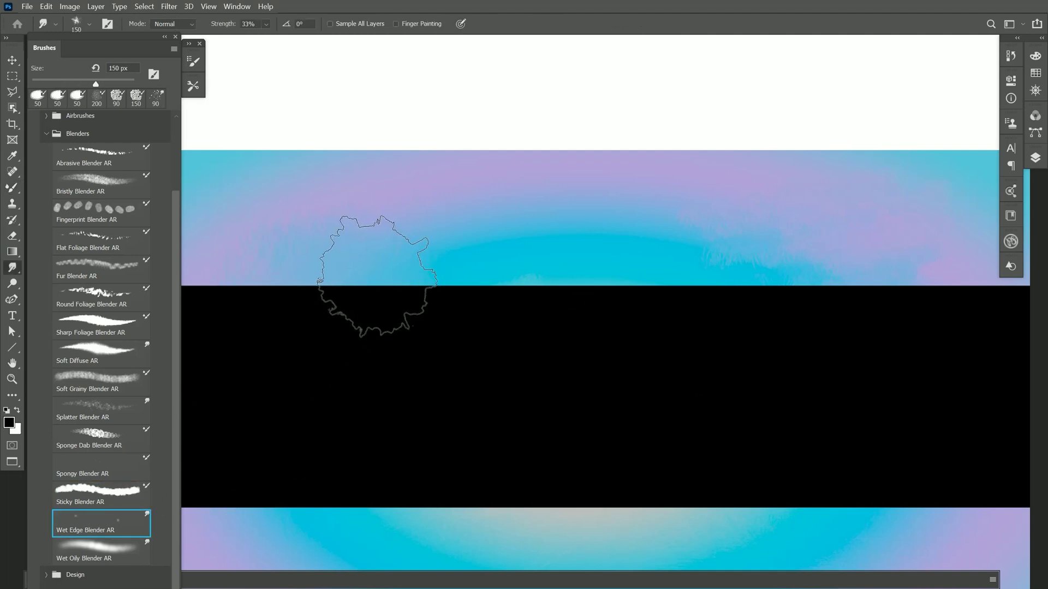
{"action": "mouse_move", "coordinate": [375, 276]}
{"action": "left_mouse_down"}
{"action": "mouse_move", "coordinate": [460, 282]}
{"action": "mouse_move", "coordinate": [288, 292]}
{"action": "mouse_move", "coordinate": [748, 292]}
{"action": "mouse_move", "coordinate": [586, 326]}
{"action": "mouse_move", "coordinate": [308, 335]}
{"action": "mouse_move", "coordinate": [569, 327]}
{"action": "mouse_move", "coordinate": [627, 288]}
{"action": "mouse_move", "coordinate": [395, 300]}
{"action": "mouse_move", "coordinate": [359, 318]}
{"action": "mouse_move", "coordinate": [573, 336]}
{"action": "mouse_move", "coordinate": [373, 358]}
{"action": "mouse_move", "coordinate": [654, 348]}
{"action": "mouse_move", "coordinate": [456, 367]}
{"action": "left_mouse_up"}
{"action": "key", "text": "ctrl+z"}
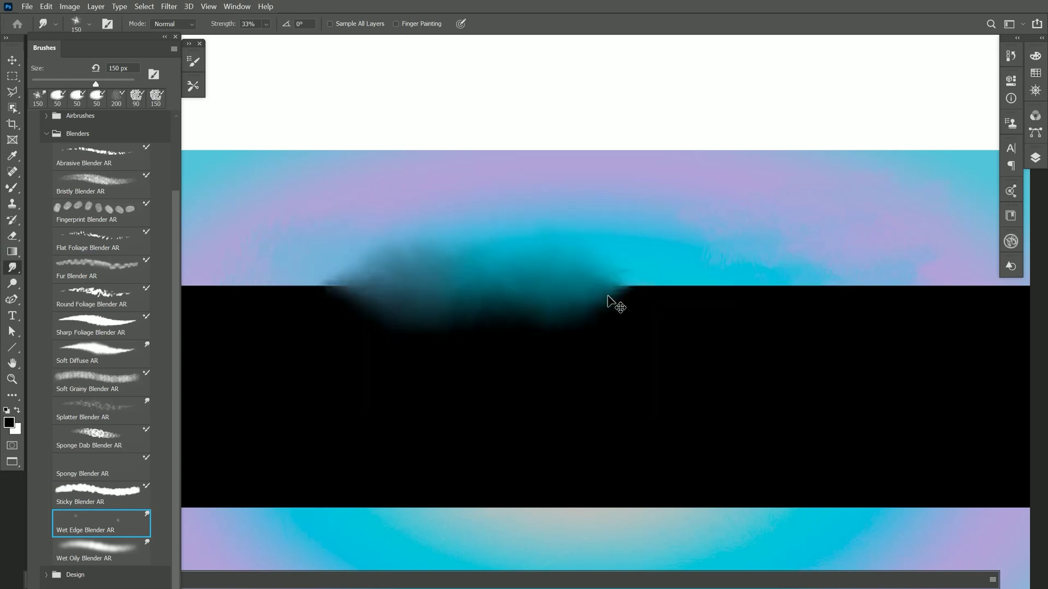
{"action": "mouse_move", "coordinate": [371, 291]}
{"action": "left_mouse_down"}
{"action": "mouse_move", "coordinate": [391, 282]}
{"action": "mouse_move", "coordinate": [328, 293]}
{"action": "mouse_move", "coordinate": [386, 279]}
{"action": "mouse_move", "coordinate": [427, 291]}
{"action": "mouse_move", "coordinate": [374, 281]}
{"action": "mouse_move", "coordinate": [290, 287]}
{"action": "mouse_move", "coordinate": [615, 290]}
{"action": "left_mouse_up"}
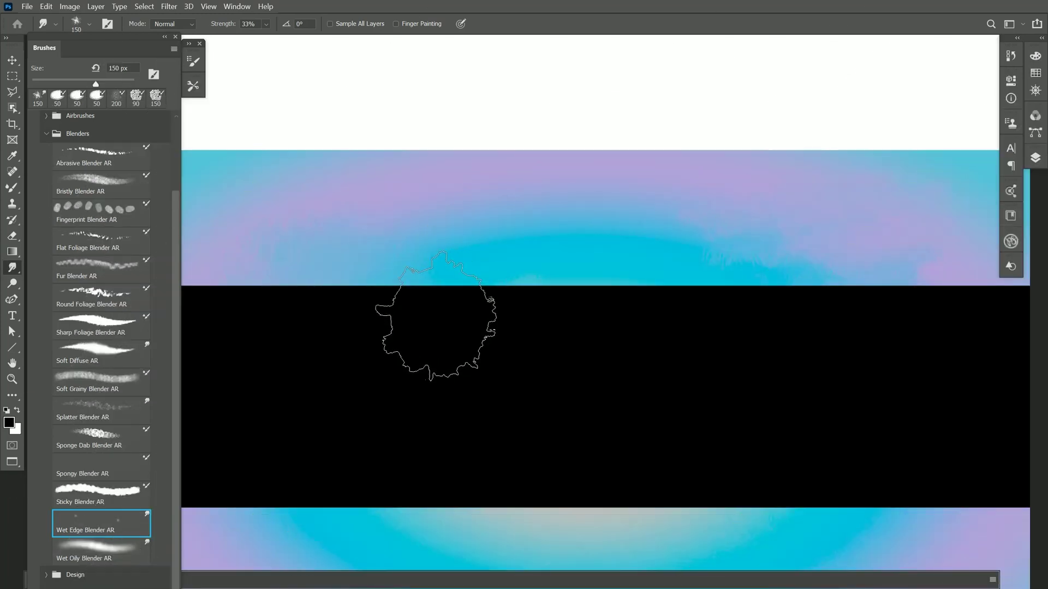
- Smudge dark upward at the horizon and white into the top band with Wet Oily Blender AR
{"action": "left_click", "coordinate": [96, 553]}
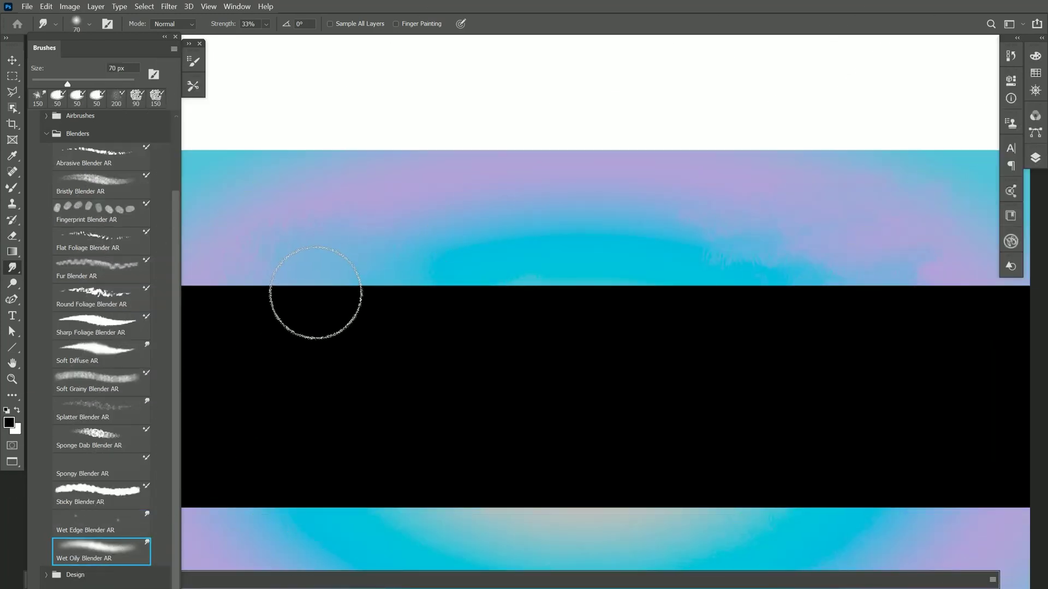
{"action": "mouse_move", "coordinate": [313, 297]}
{"action": "left_mouse_down"}
{"action": "mouse_move", "coordinate": [382, 289]}
{"action": "mouse_move", "coordinate": [371, 297]}
{"action": "mouse_move", "coordinate": [420, 307]}
{"action": "mouse_move", "coordinate": [393, 289]}
{"action": "mouse_move", "coordinate": [317, 306]}
{"action": "mouse_move", "coordinate": [400, 313]}
{"action": "mouse_move", "coordinate": [550, 297]}
{"action": "mouse_move", "coordinate": [614, 308]}
{"action": "mouse_move", "coordinate": [647, 330]}
{"action": "left_mouse_up"}
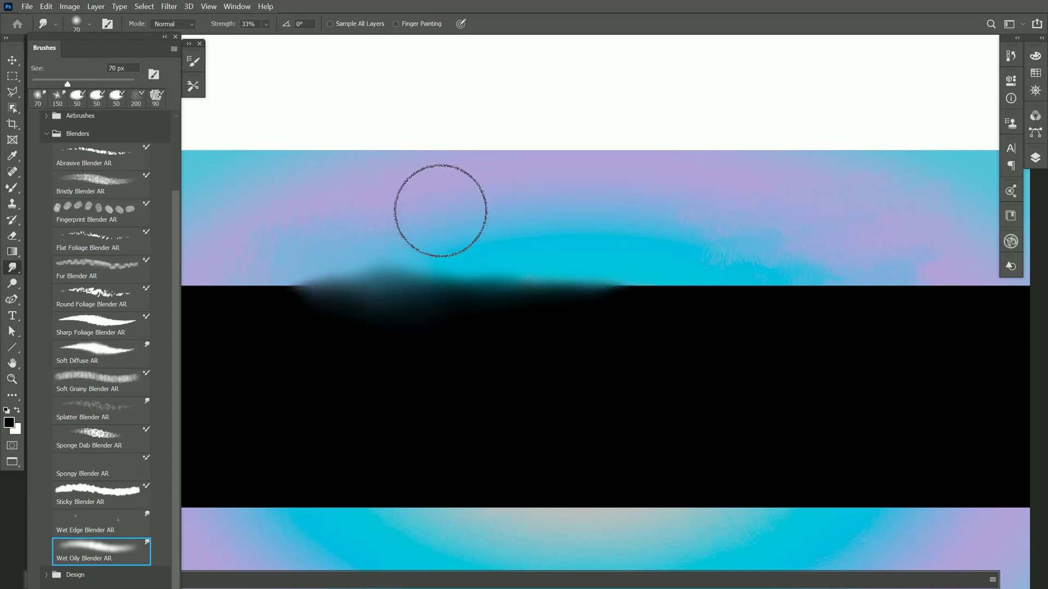
{"action": "mouse_move", "coordinate": [302, 141]}
{"action": "left_mouse_down"}
{"action": "mouse_move", "coordinate": [588, 152]}
{"action": "mouse_move", "coordinate": [613, 169]}
{"action": "left_mouse_up"}
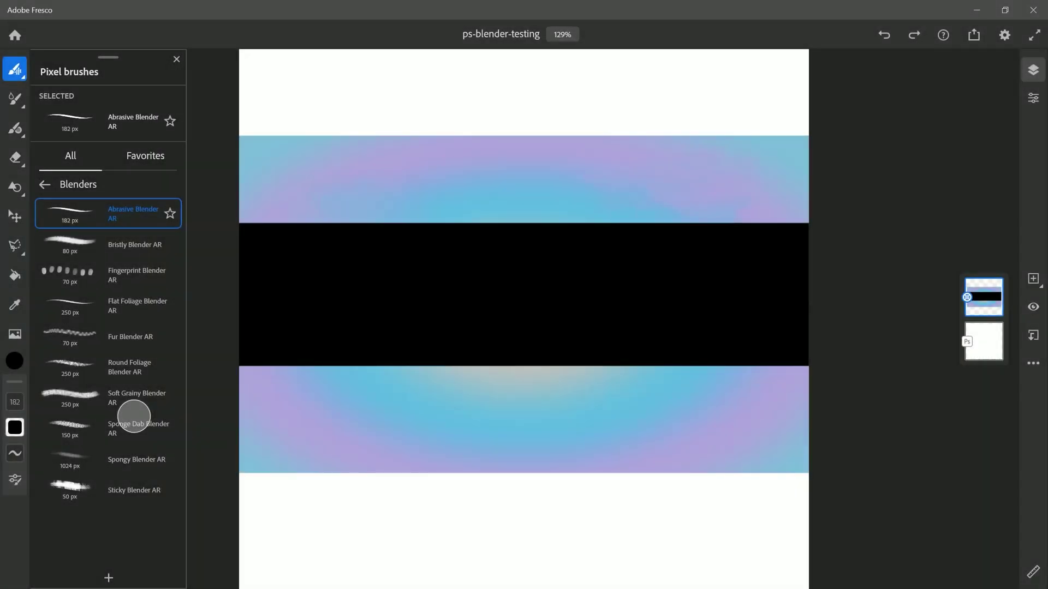
- Smear blue and grey along the black band's top edge and the white area's edge with Abrasive Blender AR
{"action": "left_click_drag", "start_coordinate": [461, 234], "coordinate": [562, 214]}
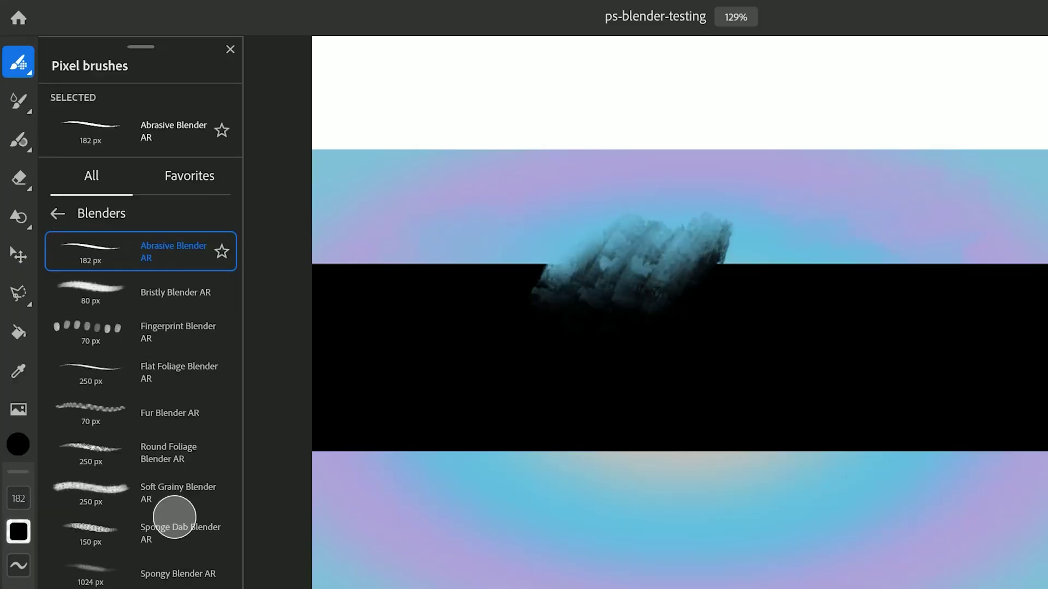
{"action": "left_click_drag", "start_coordinate": [728, 248], "coordinate": [964, 254]}
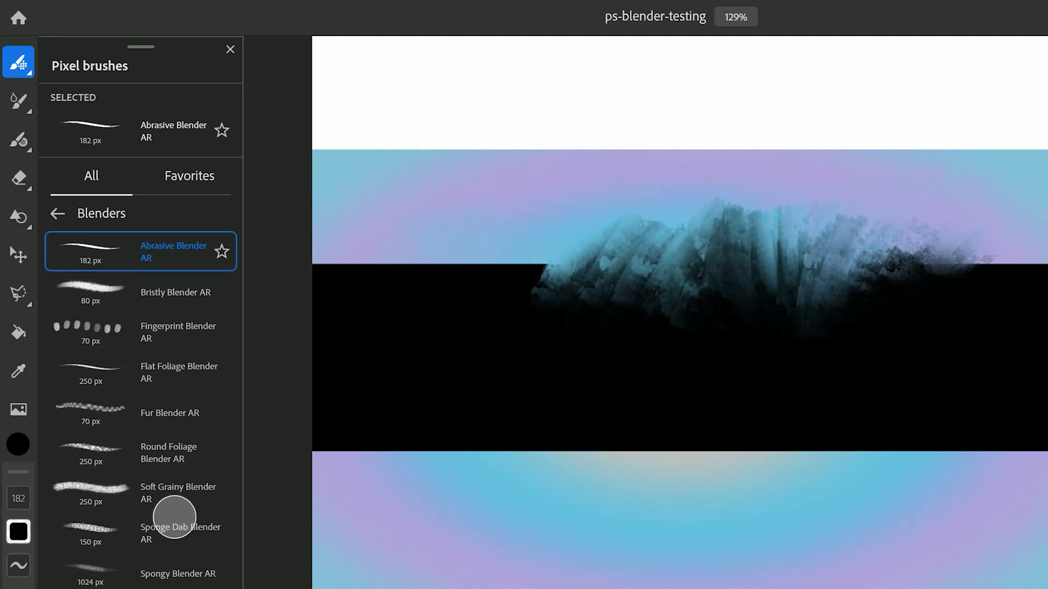
{"action": "mouse_move", "coordinate": [469, 131]}
{"action": "left_mouse_down"}
{"action": "mouse_move", "coordinate": [565, 136]}
{"action": "mouse_move", "coordinate": [480, 141]}
{"action": "mouse_move", "coordinate": [622, 129]}
{"action": "left_mouse_up"}
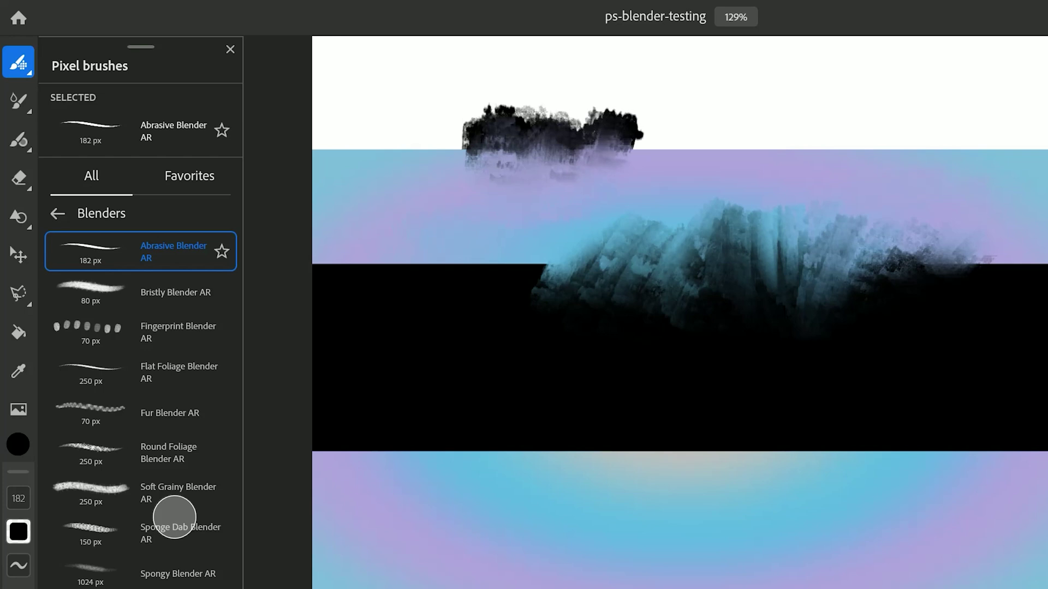
{"action": "mouse_move", "coordinate": [453, 256]}
{"action": "left_mouse_down"}
{"action": "mouse_move", "coordinate": [486, 246]}
{"action": "mouse_move", "coordinate": [407, 284]}
{"action": "mouse_move", "coordinate": [540, 251]}
{"action": "left_mouse_up"}
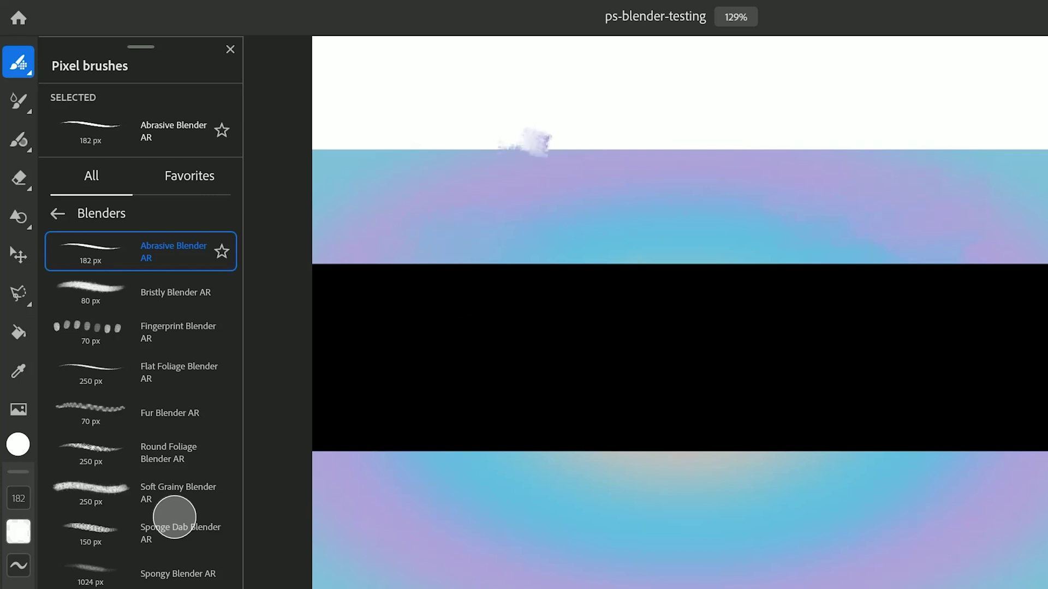
{"action": "mouse_move", "coordinate": [579, 142]}
{"action": "left_mouse_down"}
{"action": "mouse_move", "coordinate": [475, 147]}
{"action": "mouse_move", "coordinate": [611, 120]}
{"action": "mouse_move", "coordinate": [682, 126]}
{"action": "mouse_move", "coordinate": [617, 136]}
{"action": "left_mouse_up"}
- Add Bristly, Fur and Sponge Dab Blender AR smears along the stripe's edges, also selecting Fingerprint
{"action": "mouse_move", "coordinate": [546, 136]}
{"action": "left_mouse_down"}
{"action": "mouse_move", "coordinate": [436, 142]}
{"action": "mouse_move", "coordinate": [677, 136]}
{"action": "left_mouse_up"}
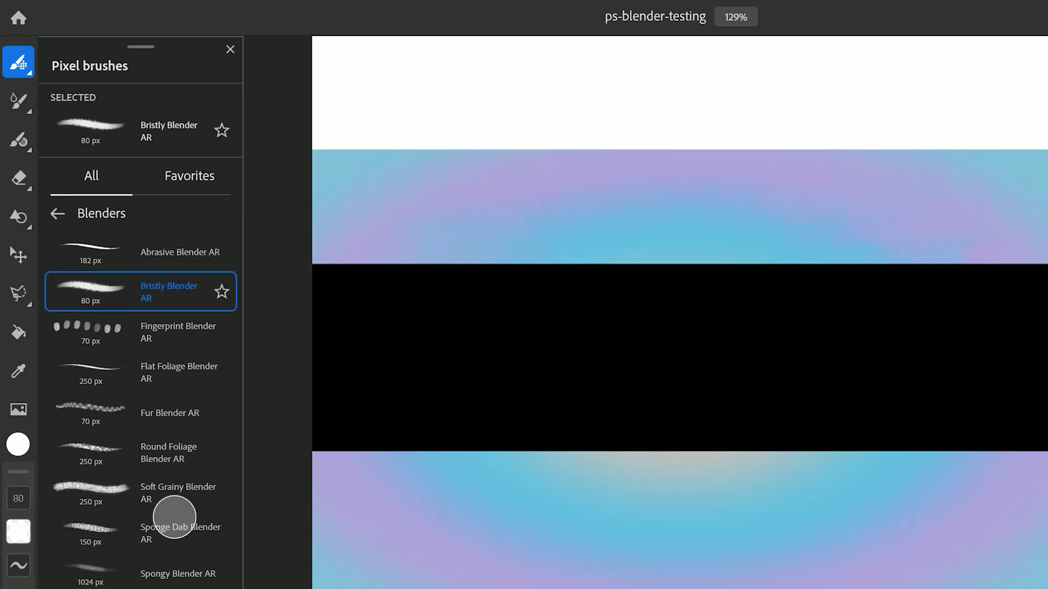
{"action": "mouse_move", "coordinate": [475, 273]}
{"action": "left_mouse_down"}
{"action": "mouse_move", "coordinate": [520, 255]}
{"action": "mouse_move", "coordinate": [624, 273]}
{"action": "mouse_move", "coordinate": [684, 251]}
{"action": "mouse_move", "coordinate": [686, 273]}
{"action": "mouse_move", "coordinate": [709, 242]}
{"action": "mouse_move", "coordinate": [737, 247]}
{"action": "mouse_move", "coordinate": [737, 281]}
{"action": "mouse_move", "coordinate": [797, 246]}
{"action": "left_mouse_up"}
{"action": "left_click", "coordinate": [141, 332]}
{"action": "left_click", "coordinate": [140, 413]}
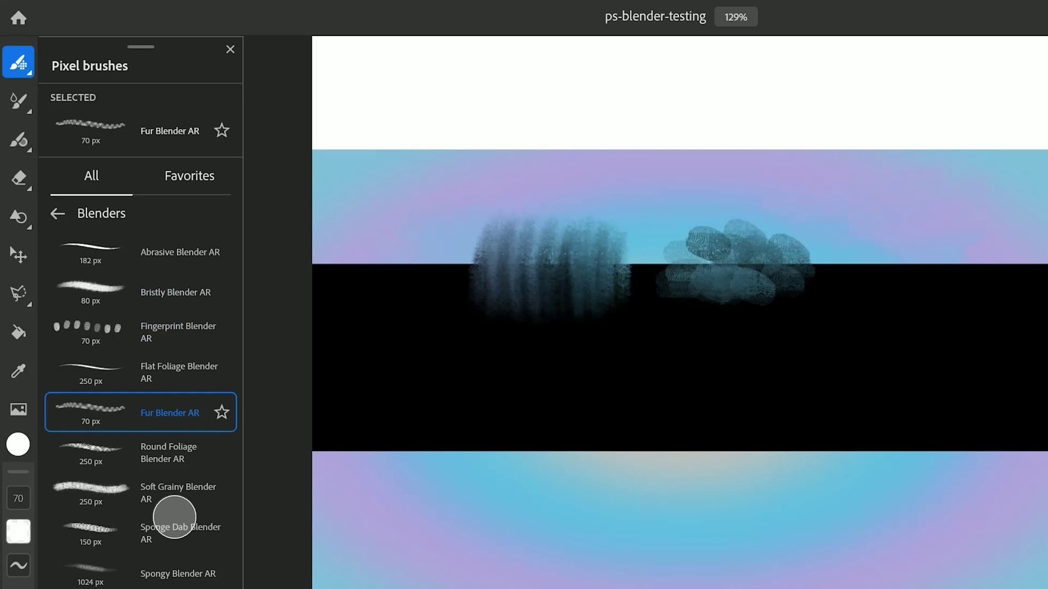
{"action": "left_click_drag", "start_coordinate": [491, 448], "coordinate": [568, 440]}
{"action": "left_click", "coordinate": [174, 517]}
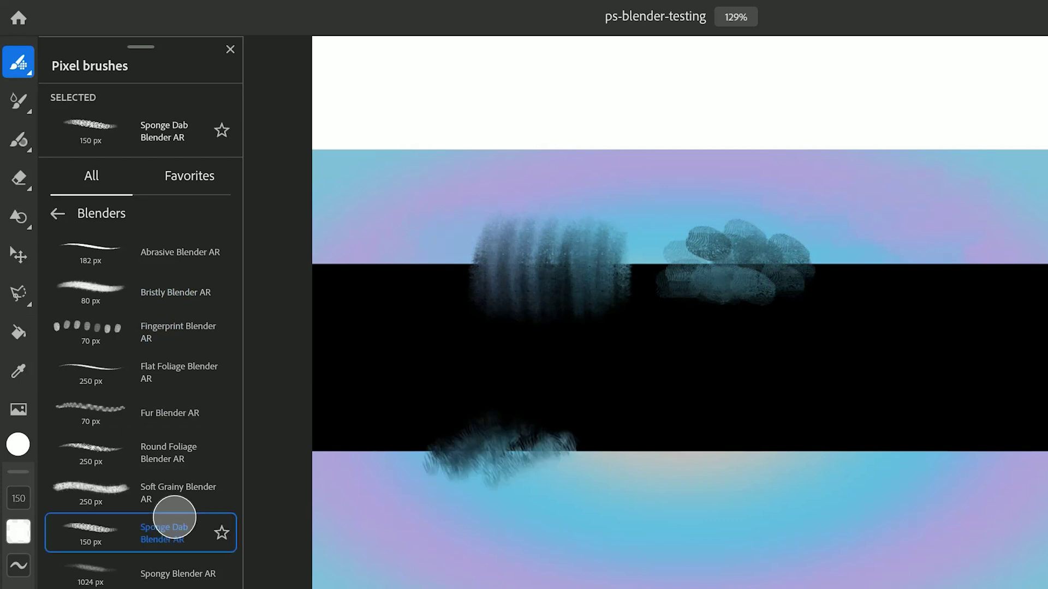
{"action": "mouse_move", "coordinate": [677, 457]}
{"action": "left_mouse_down"}
{"action": "mouse_move", "coordinate": [652, 455]}
{"action": "mouse_move", "coordinate": [785, 437]}
{"action": "left_mouse_up"}
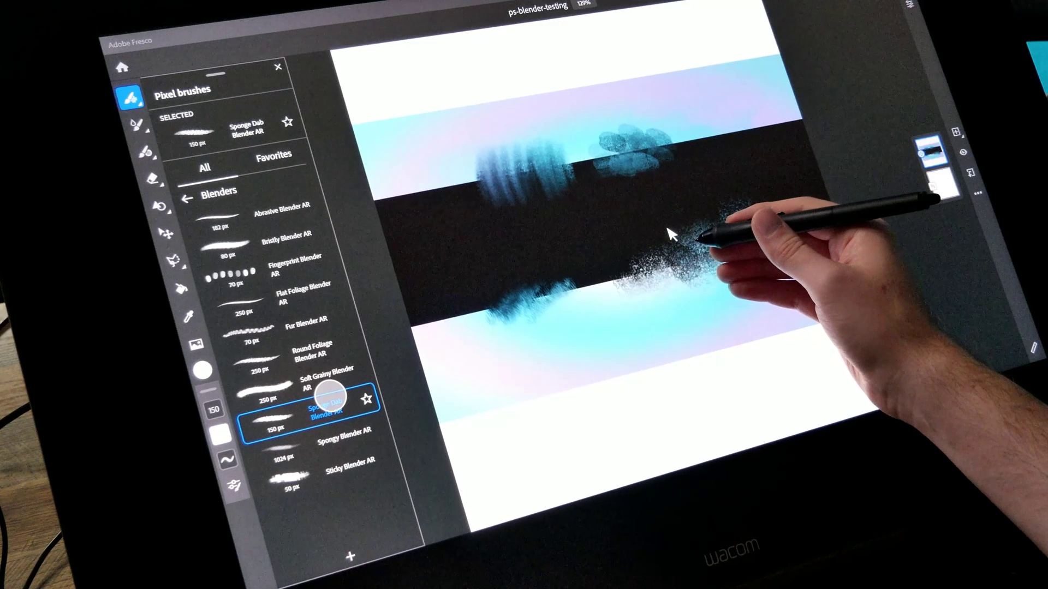